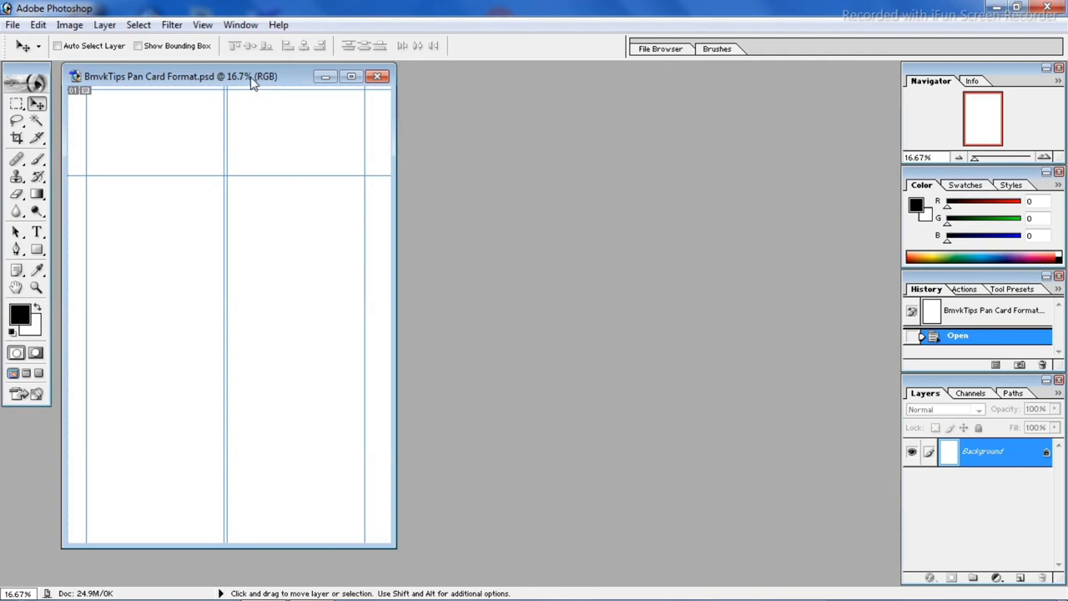
# - Move the Pan Card Format document window to the centre and minimize Photoshop
pyautogui.moveTo(249, 76); pyautogui.dragTo(661, 87)
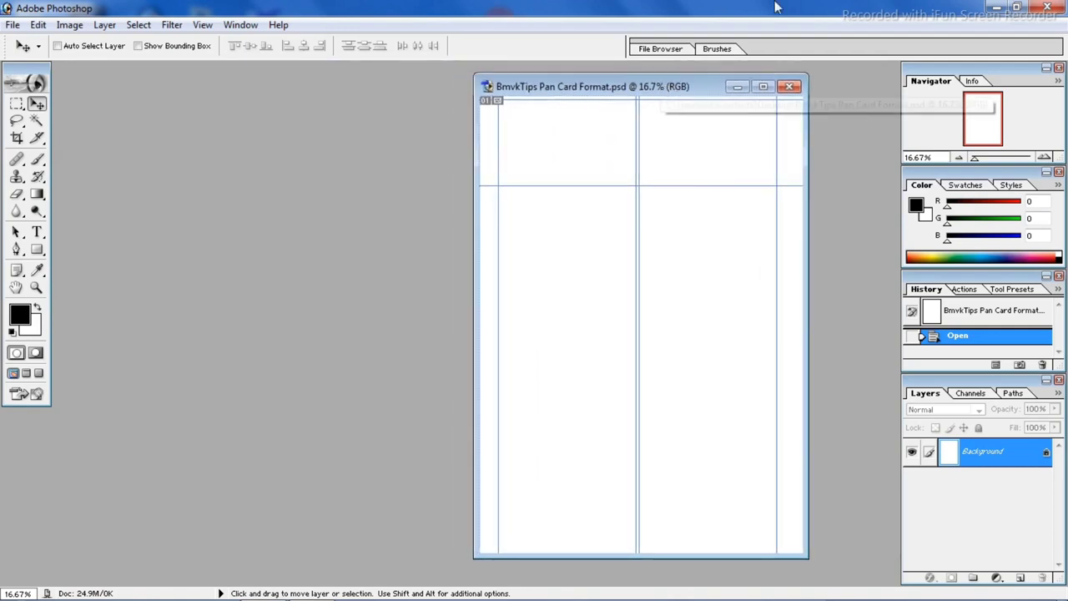
pyautogui.click(997, 12)
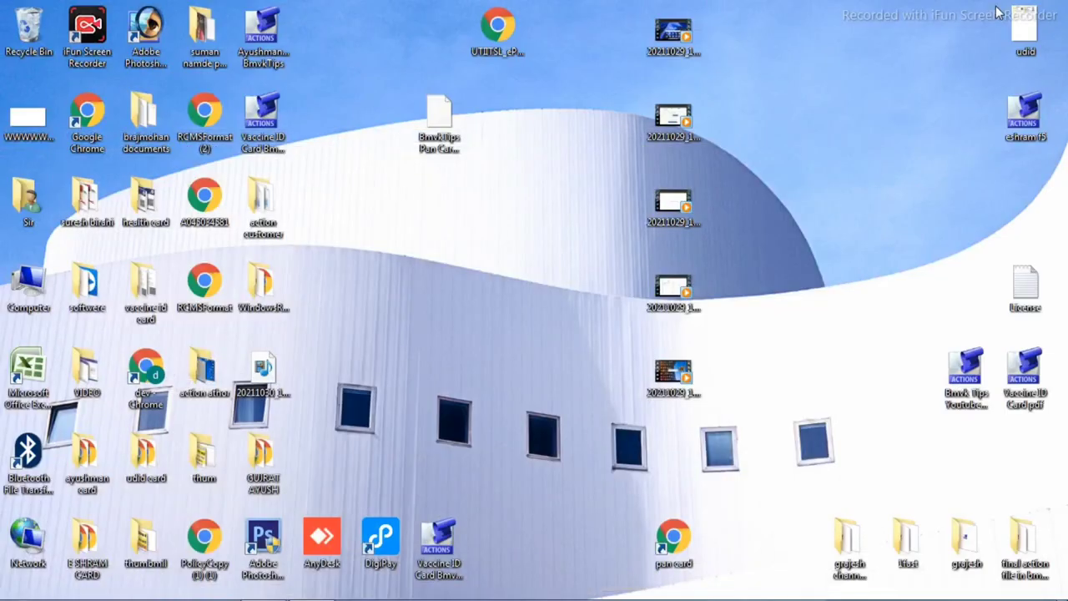
# - Refresh the desktop, then Google 'pdf to jpg i love pdf' in Chrome
pyautogui.rightClick(393, 4)
pyautogui.click(463, 51)
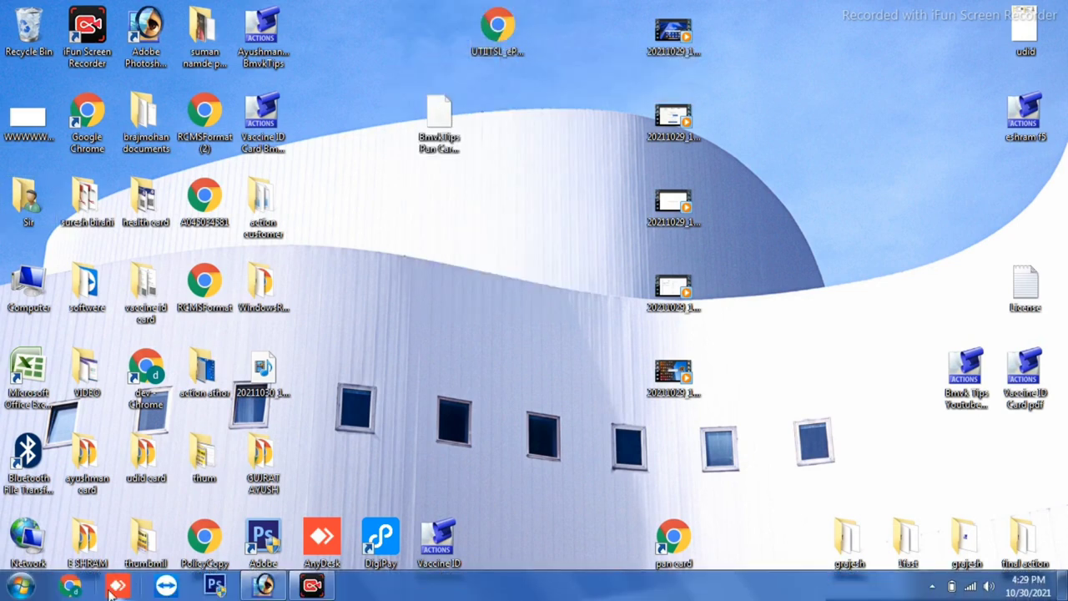
pyautogui.click(71, 587)
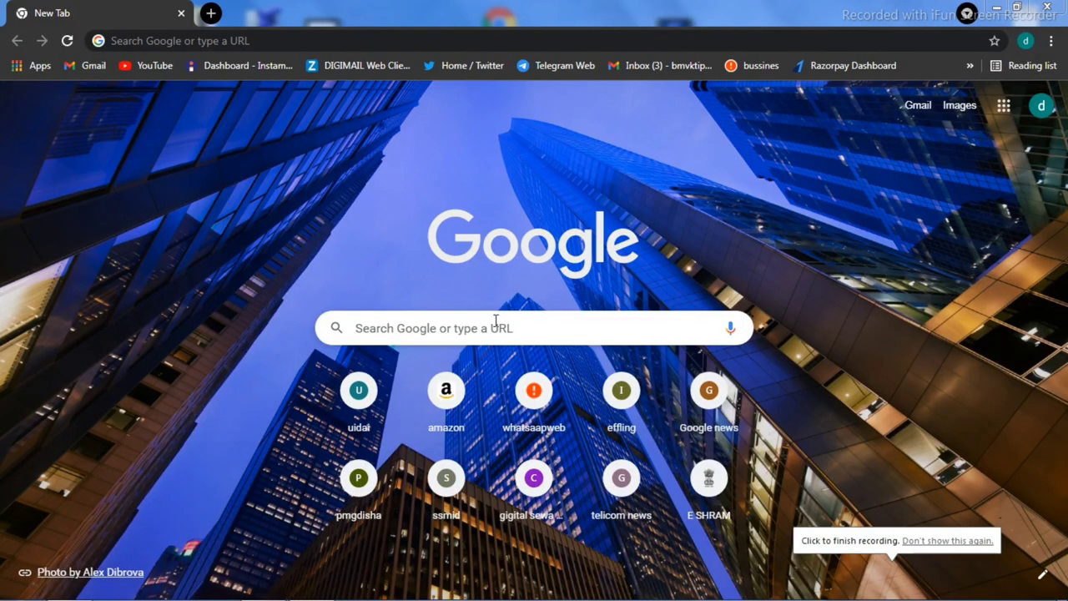
pyautogui.click(493, 327)
pyautogui.write('pdf to jpg')
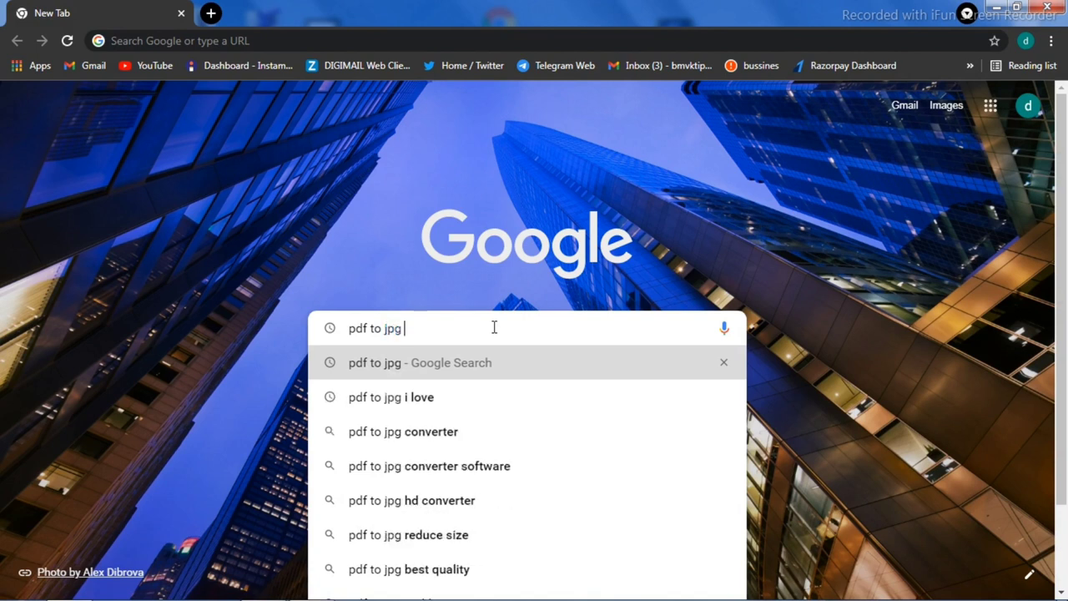
pyautogui.write(' i love pdf')
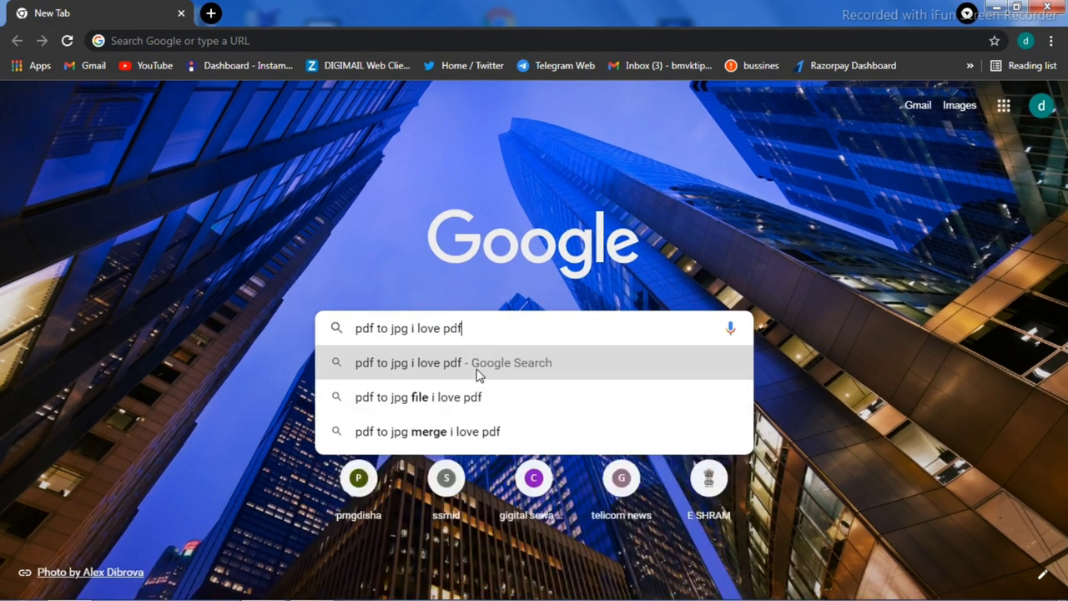
pyautogui.click(479, 372)
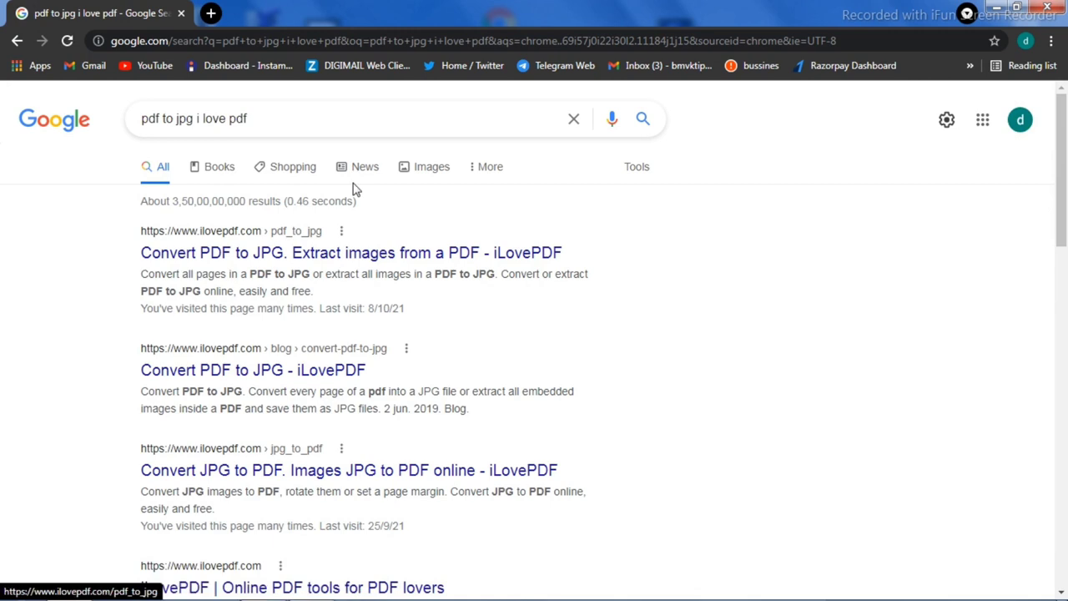
# - Upload the ePAN PDF from the Desktop to iLovePDF's PDF to JPG tool and start converting
pyautogui.click(350, 255)
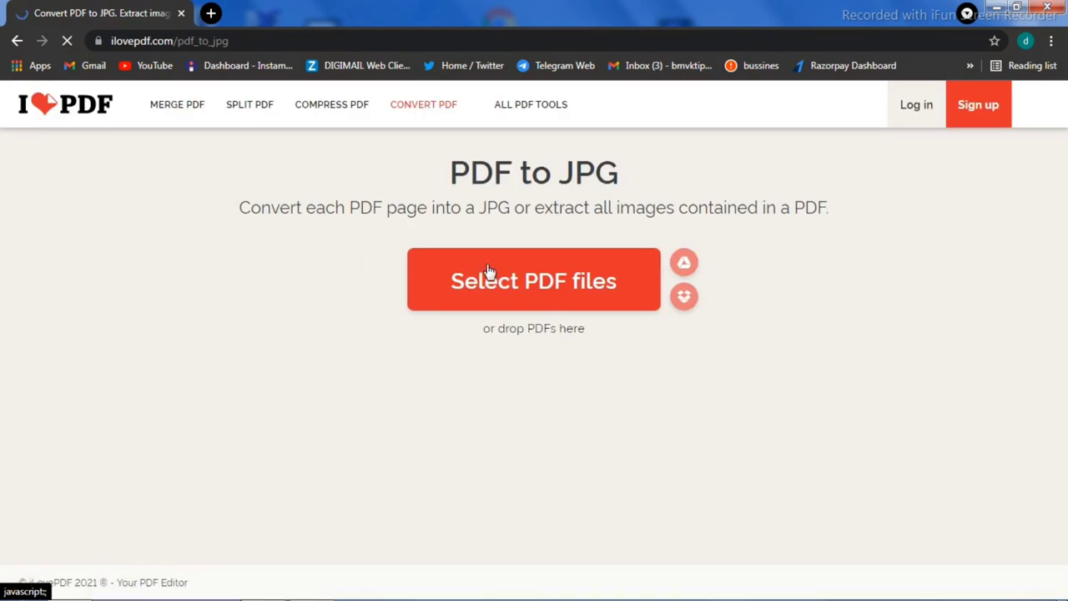
pyautogui.click(506, 287)
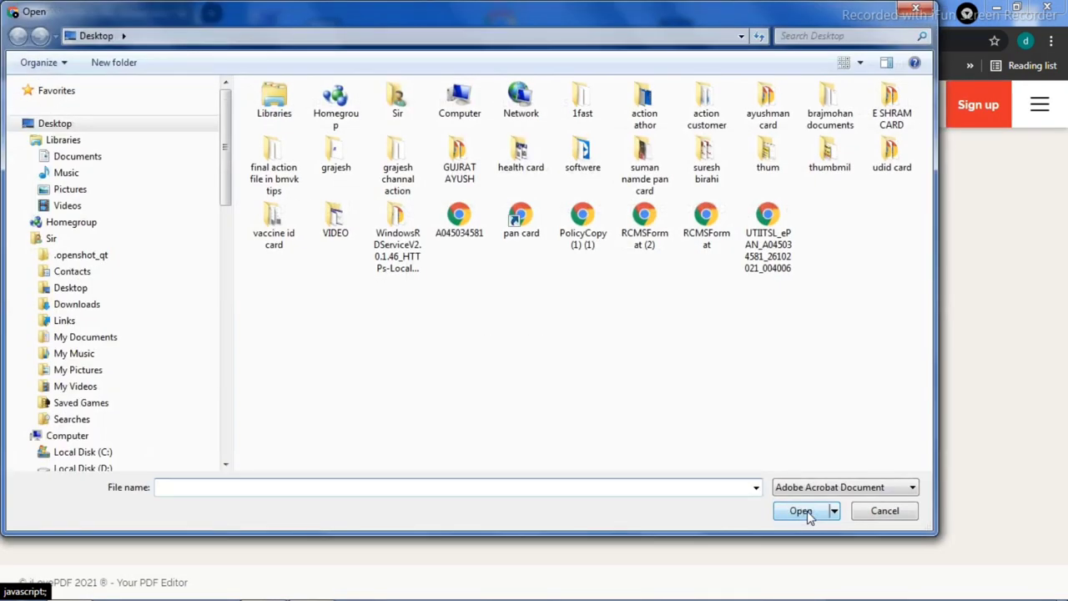
pyautogui.click(782, 233)
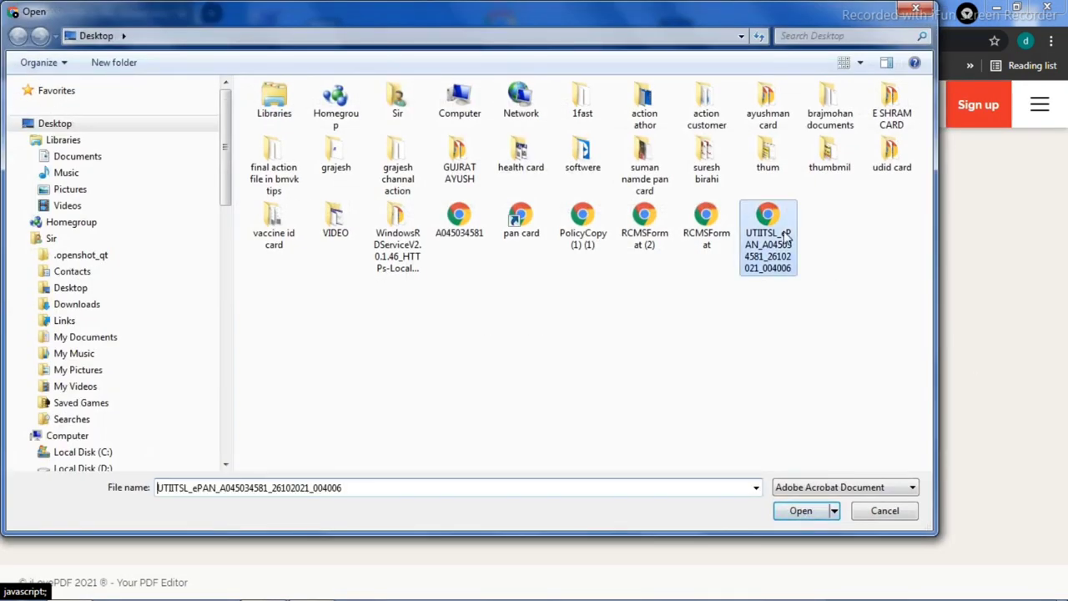
pyautogui.click(799, 510)
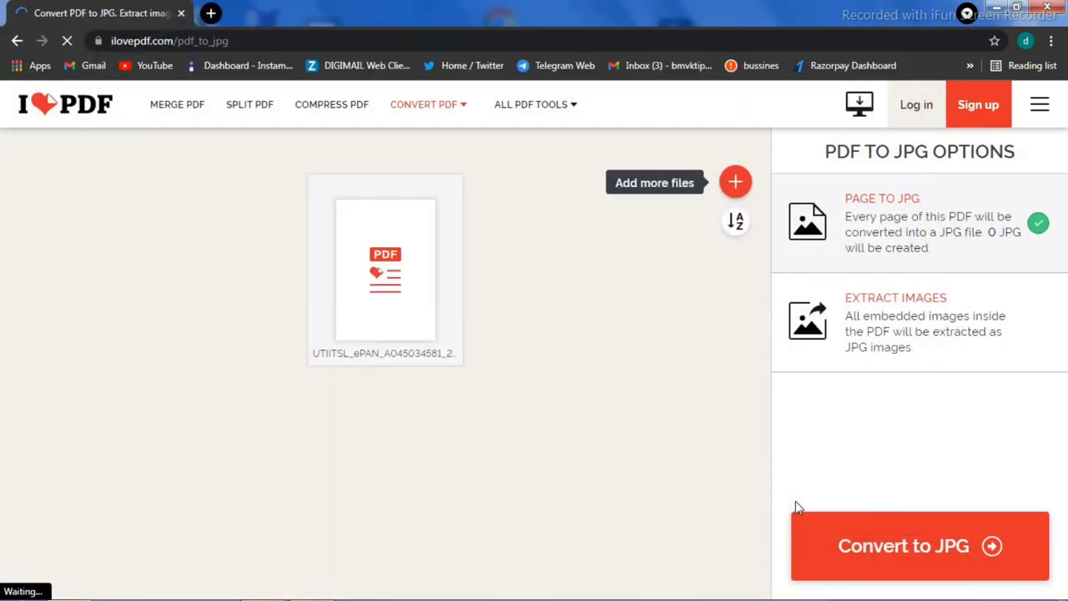
pyautogui.click(798, 515)
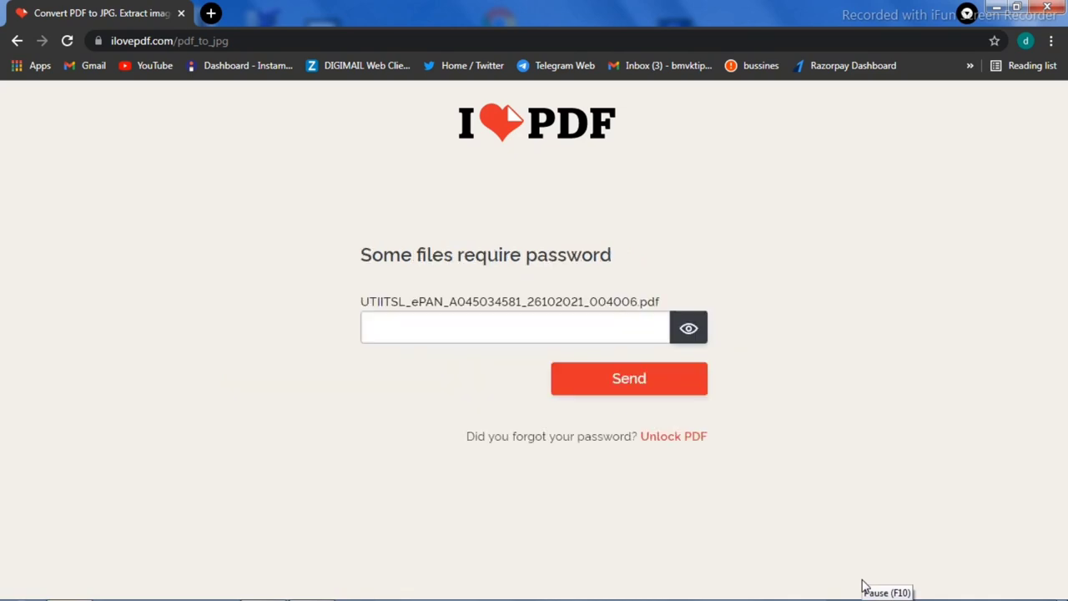
# - Unlock the ePAN PDF with its password, let the JPG download, then minimize Chrome
pyautogui.click(464, 315)
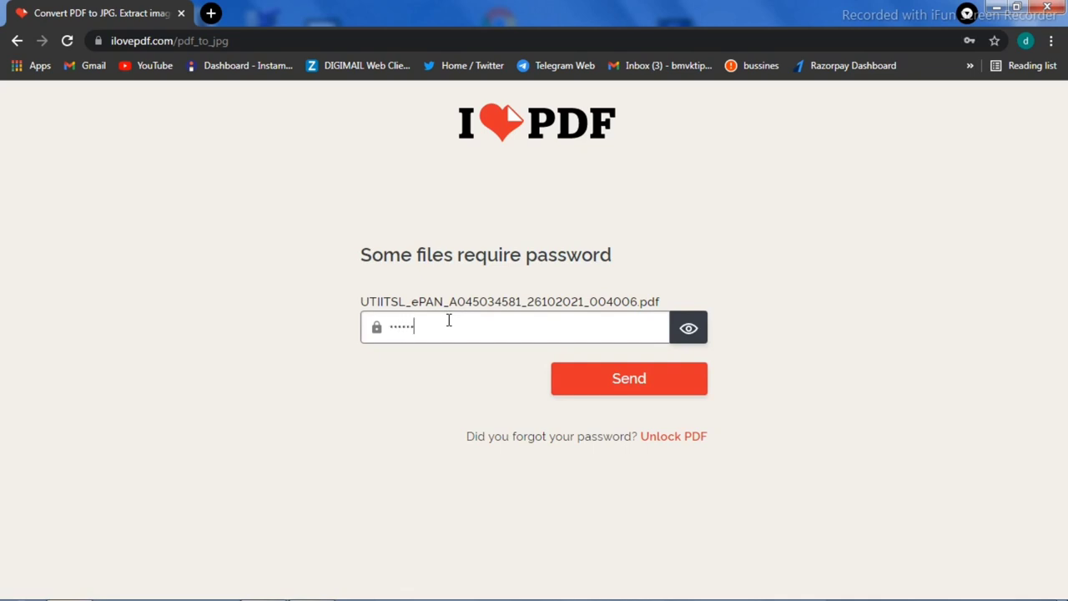
pyautogui.click(605, 377)
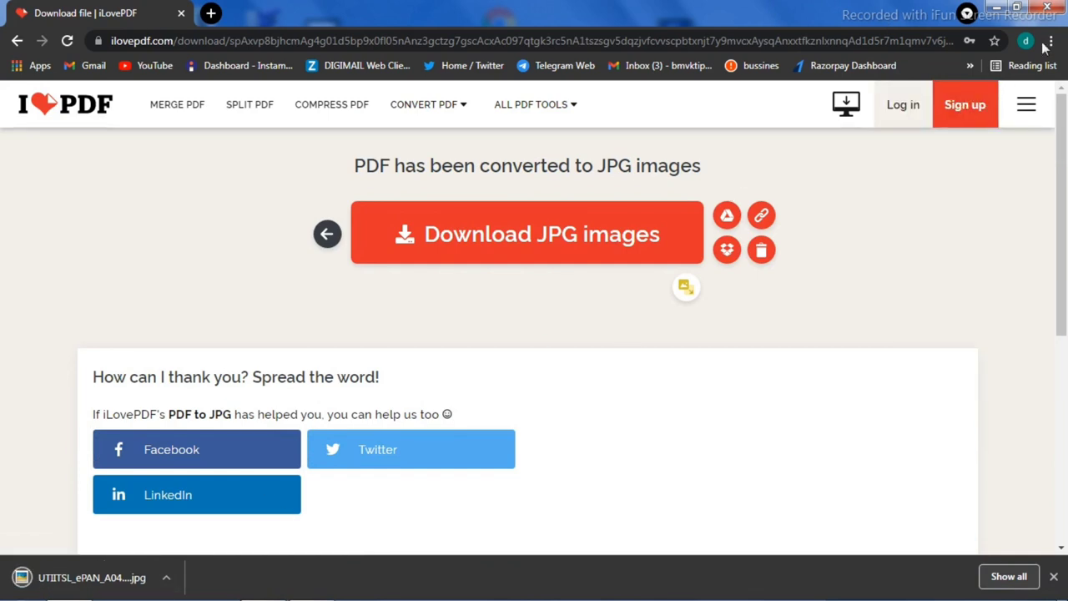
pyautogui.click(993, 7)
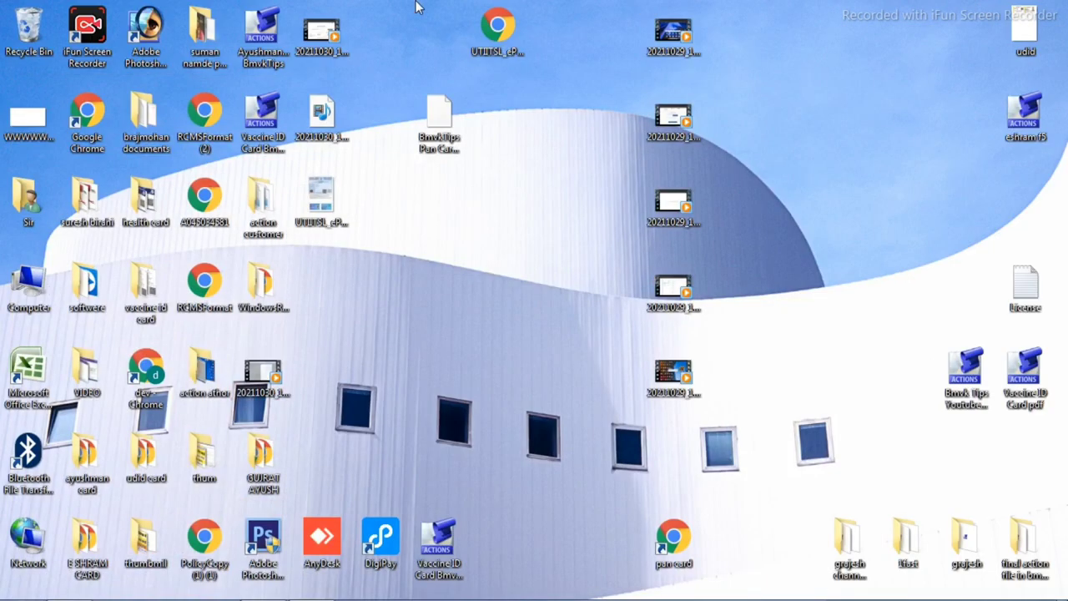
# - Refresh the desktop so the downloaded ePAN JPG icon appears
pyautogui.rightClick(360, 7)
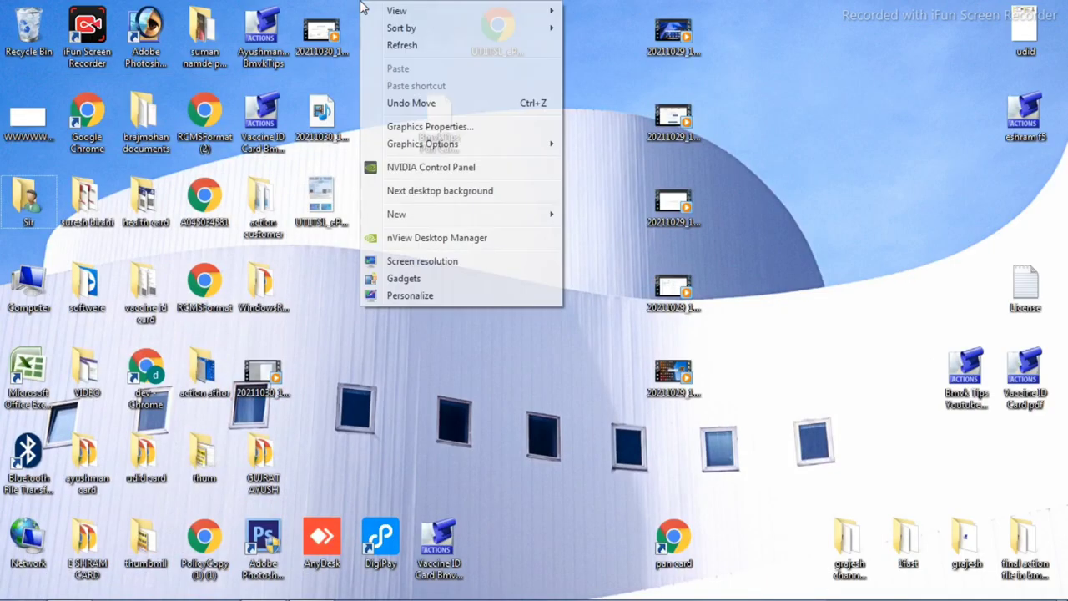
pyautogui.click(388, 45)
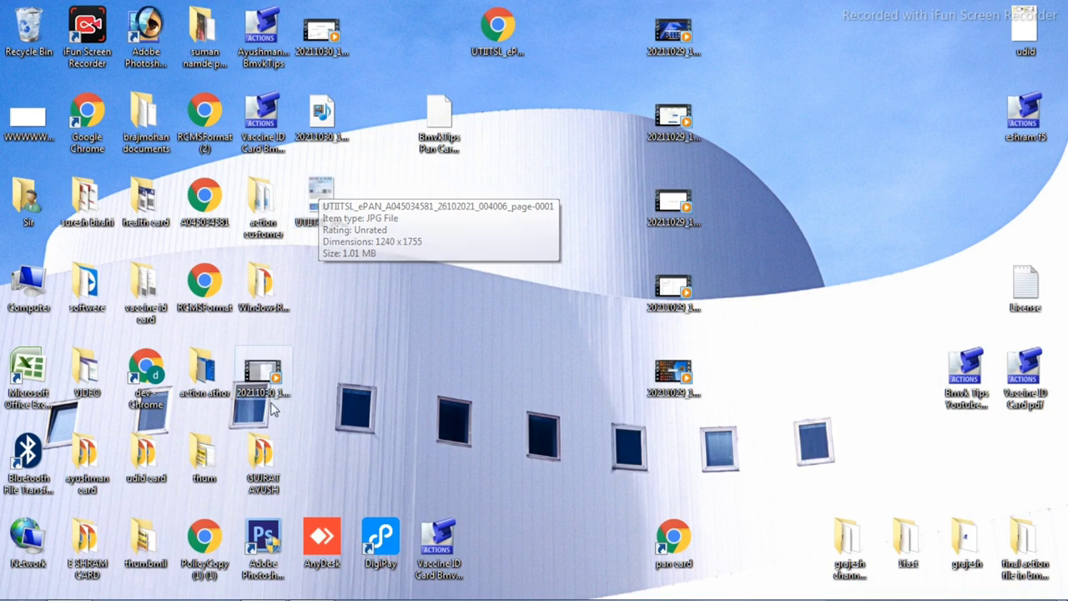
# - Close the Pan Card Format document in Photoshop and return to Chrome's iLovePDF page
pyautogui.click(264, 585)
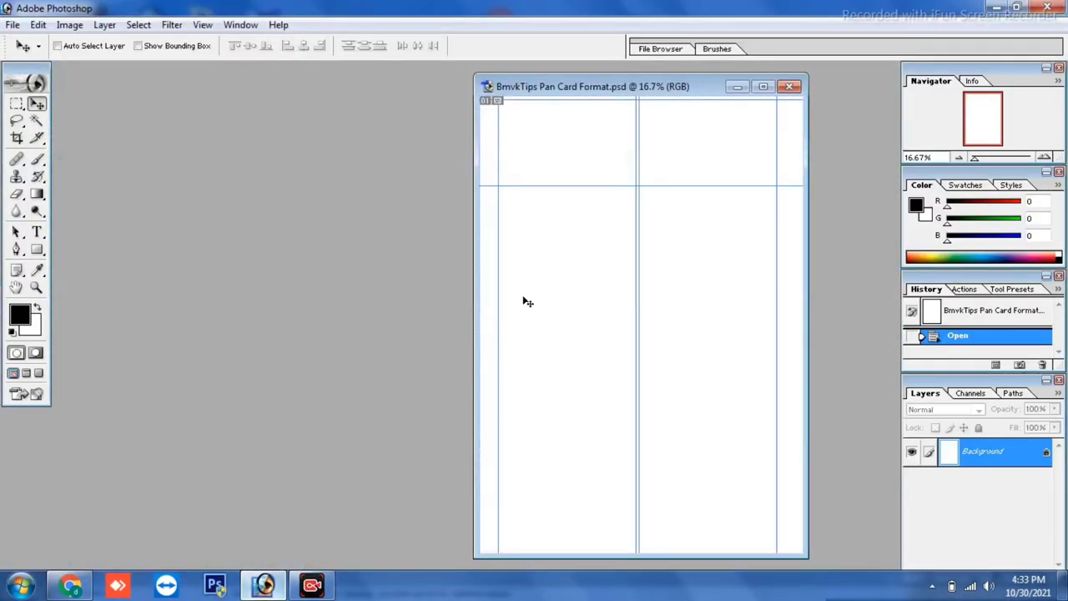
pyautogui.click(789, 86)
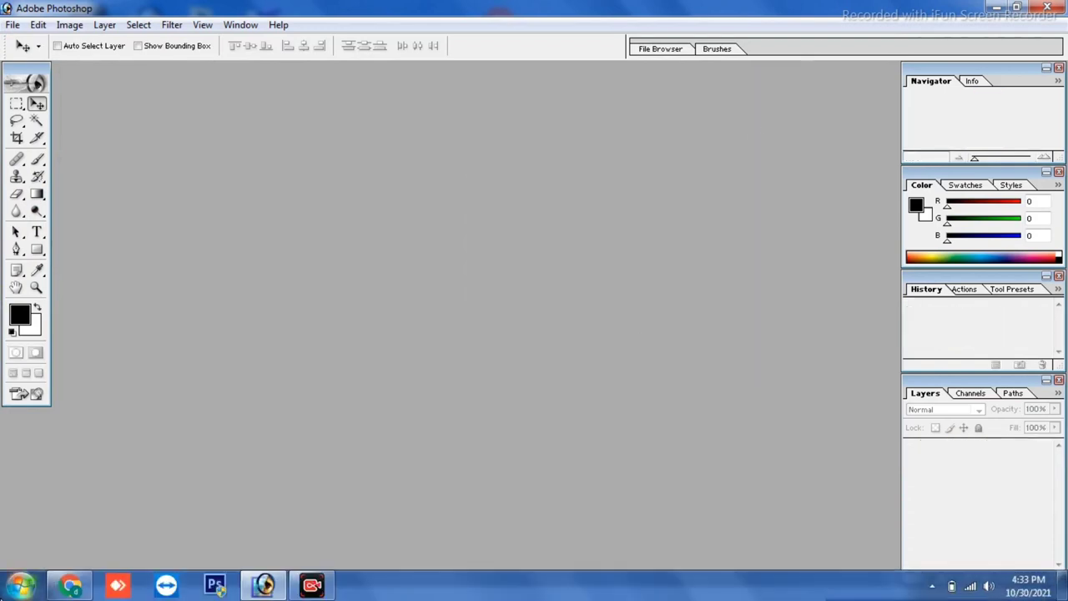
pyautogui.click(74, 587)
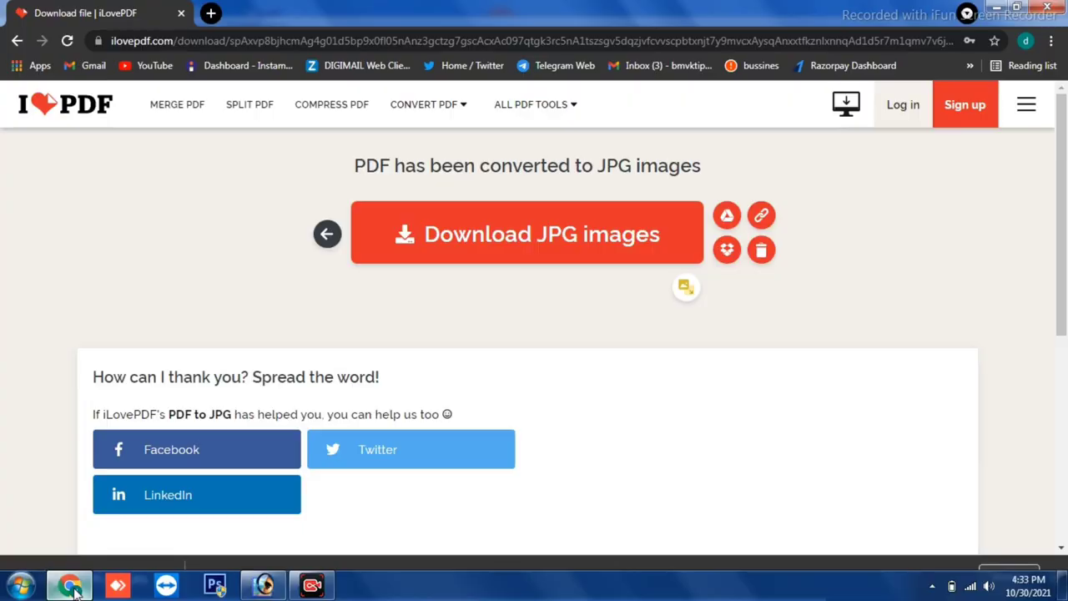
# - Go to bmvktips.com in a new tab, correcting the typo in the search
pyautogui.click(211, 13)
pyautogui.click(400, 326)
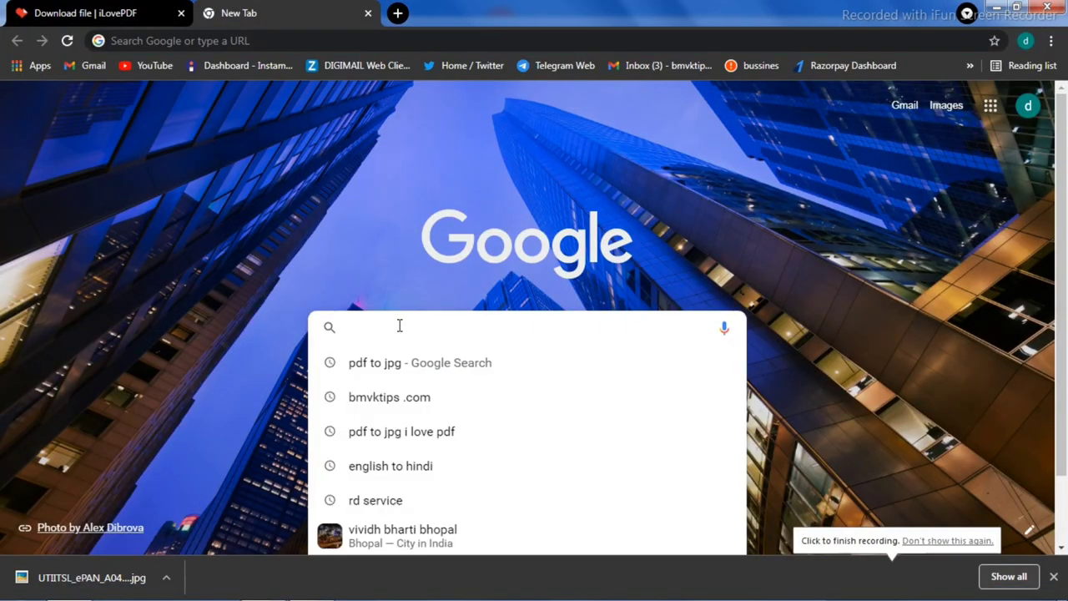
pyautogui.write('bmv')
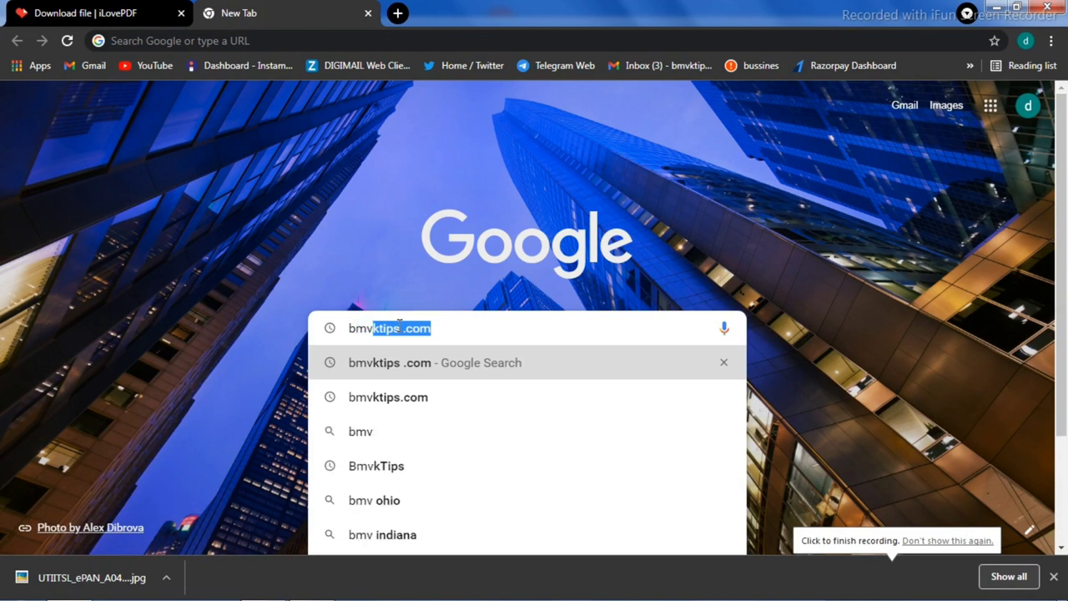
pyautogui.write('ktio')
pyautogui.press('BackSpace')
pyautogui.write('ps.co')
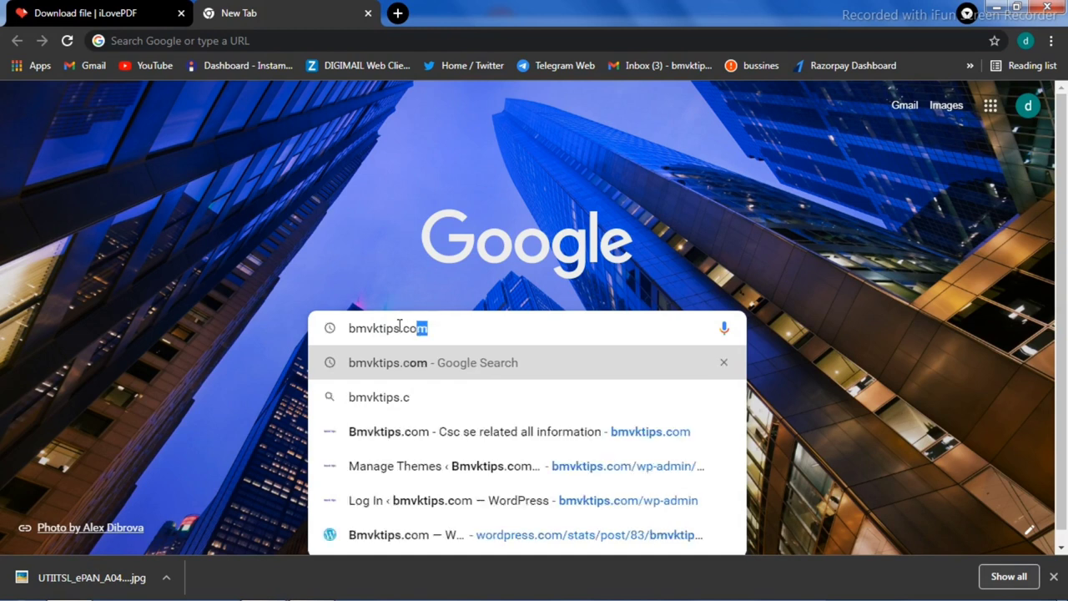
pyautogui.write('m')
pyautogui.press('Return')
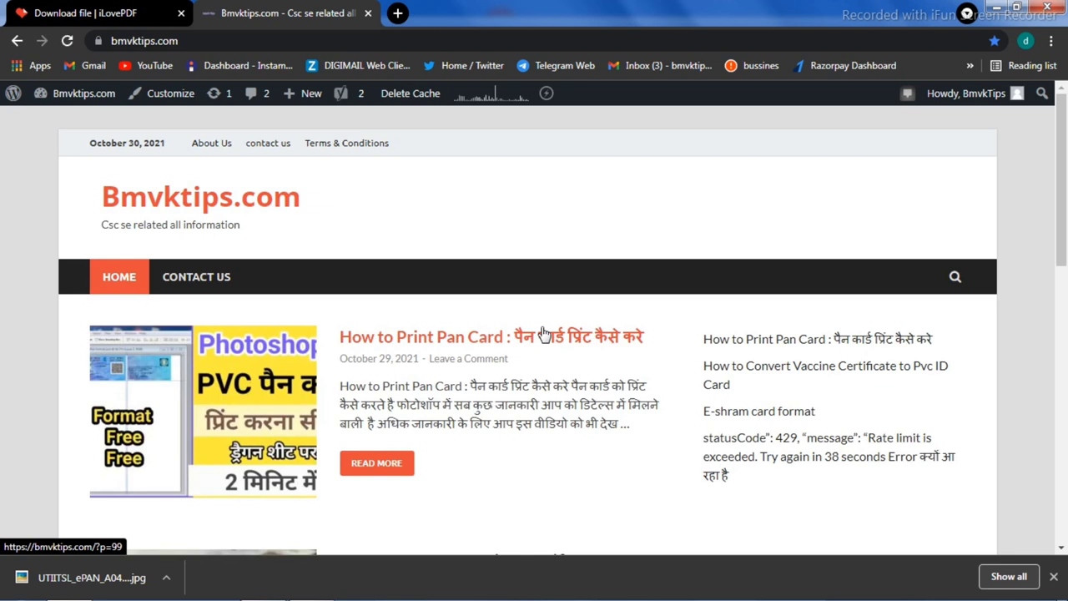
# - Open the How to Print Pan Card post and scroll to its Pan Card format download link
pyautogui.click(370, 469)
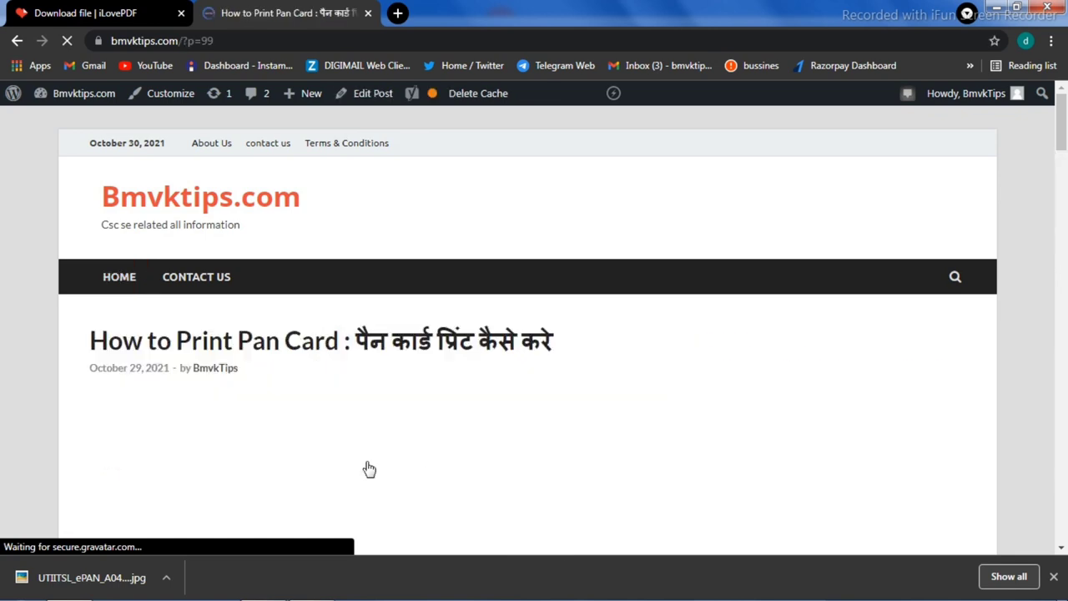
pyautogui.moveTo(1061, 134)
pyautogui.mouseDown()
pyautogui.moveTo(1063, 376)
pyautogui.moveTo(1064, 246)
pyautogui.mouseUp()
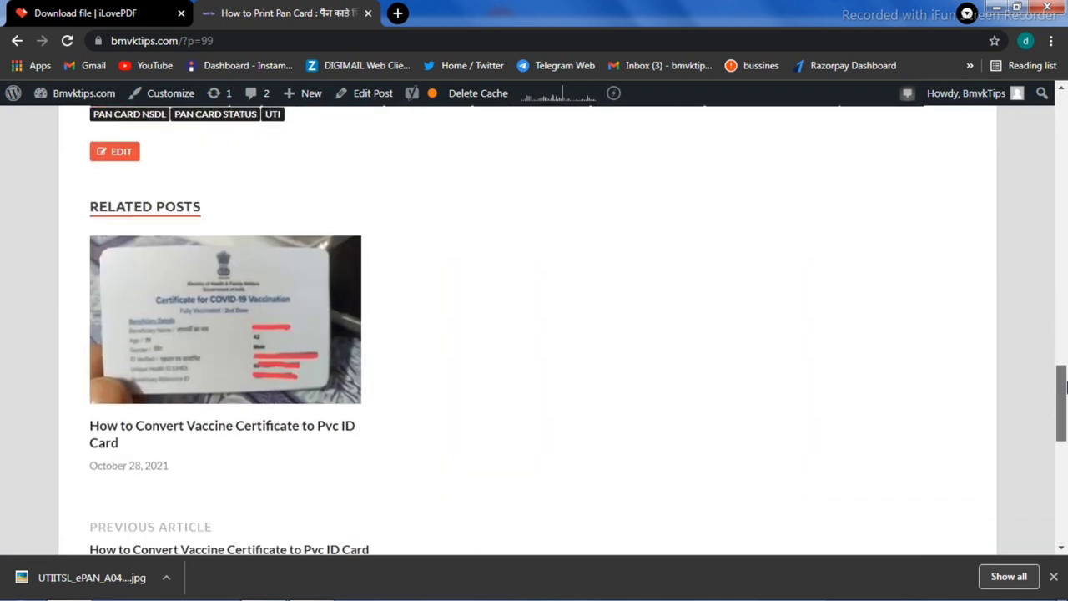
pyautogui.click(398, 12)
pyautogui.click(342, 10)
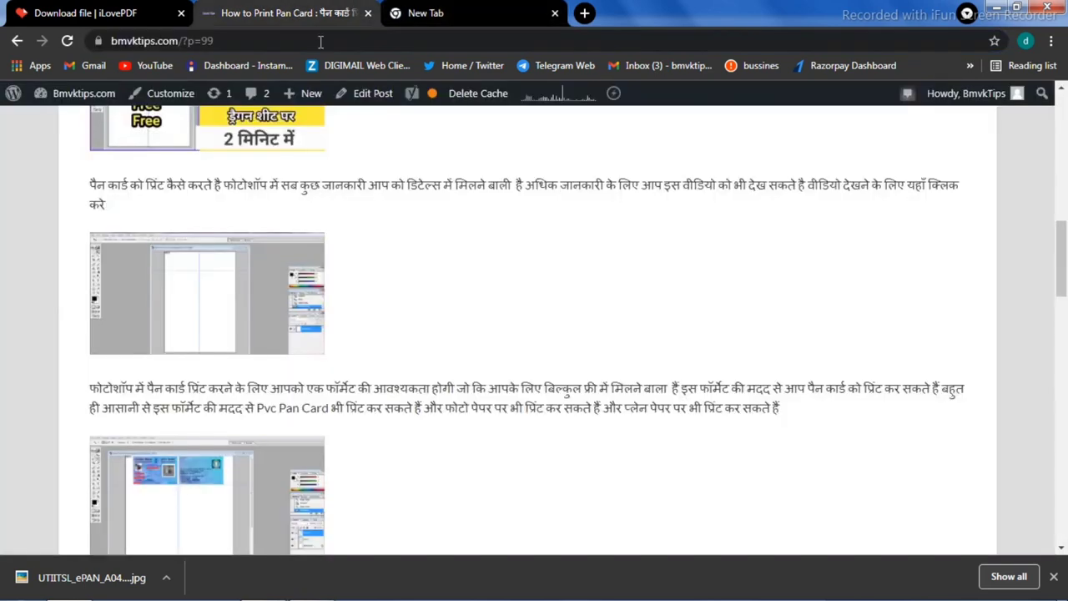
pyautogui.moveTo(1064, 255); pyautogui.dragTo(1065, 339)
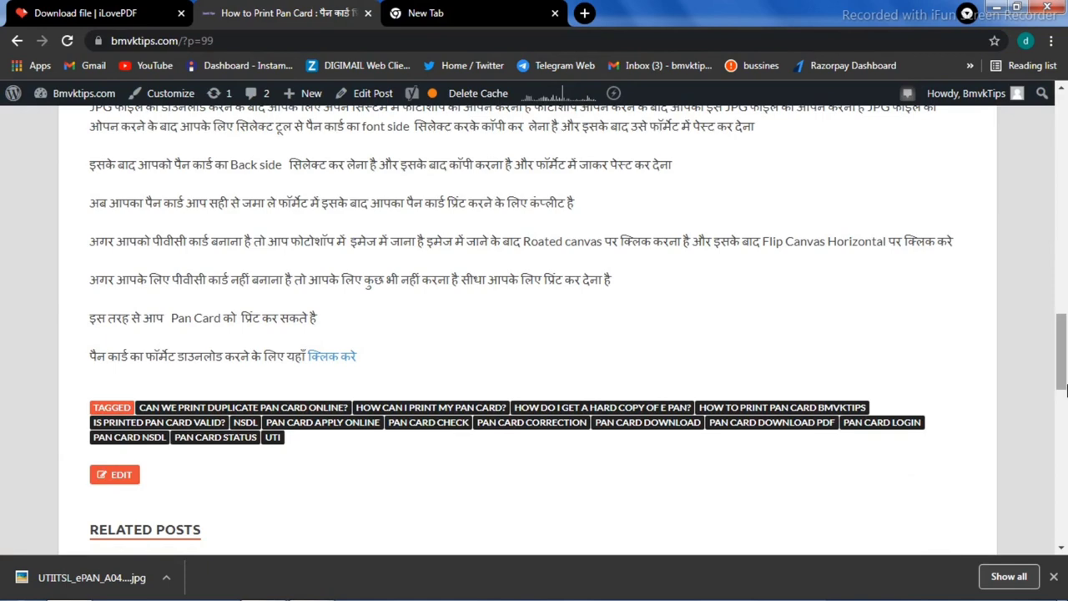
pyautogui.moveTo(1062, 350); pyautogui.dragTo(1061, 125)
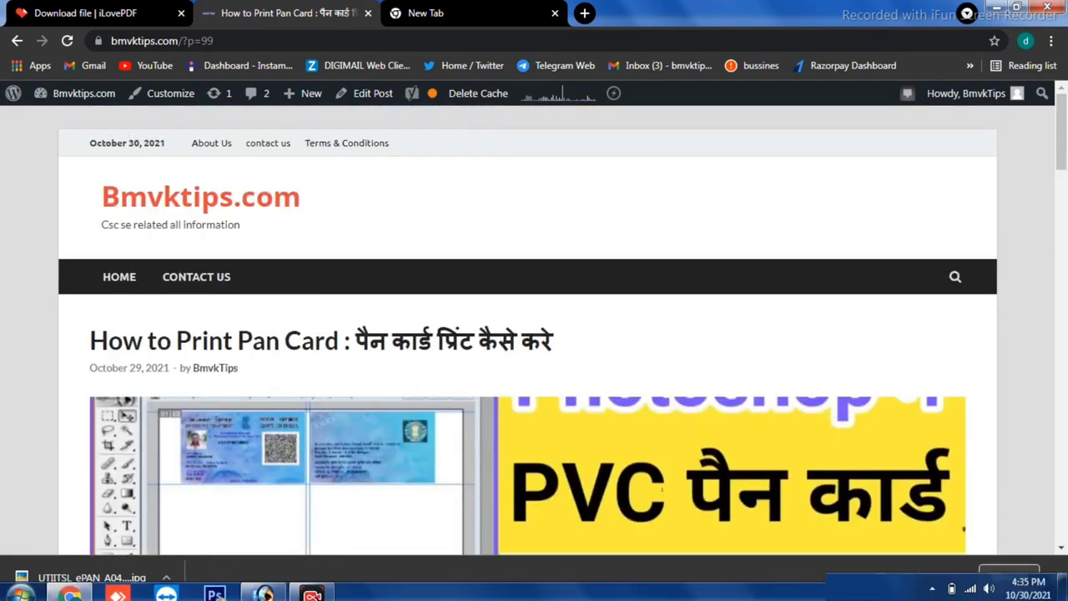
# - Minimize Photoshop and Chrome to reveal the desktop, then bring Photoshop back up
pyautogui.moveTo(215, 593)
pyautogui.click(264, 586)
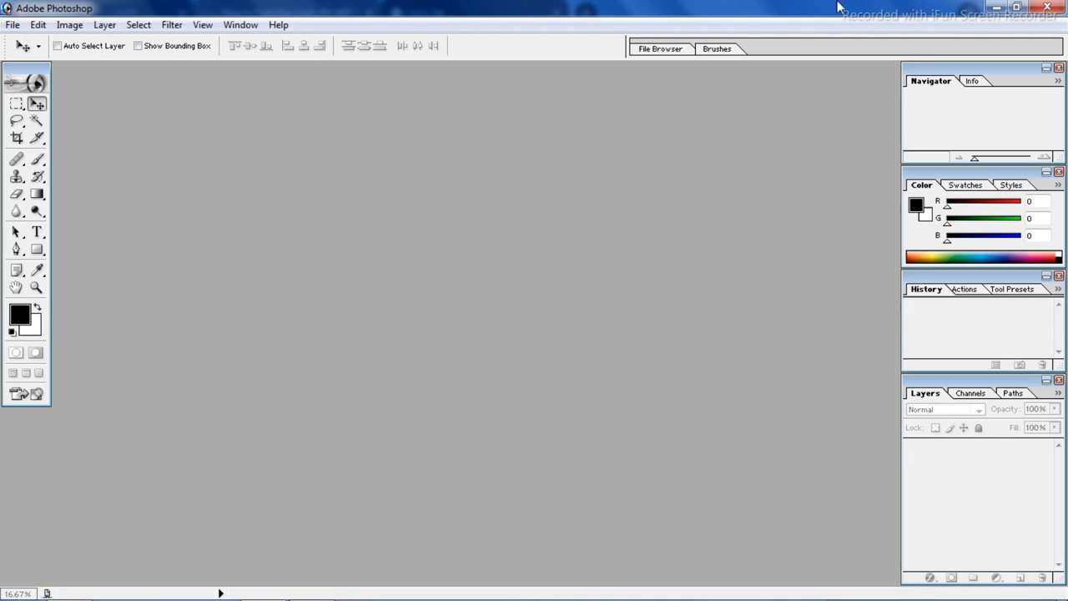
pyautogui.click(997, 7)
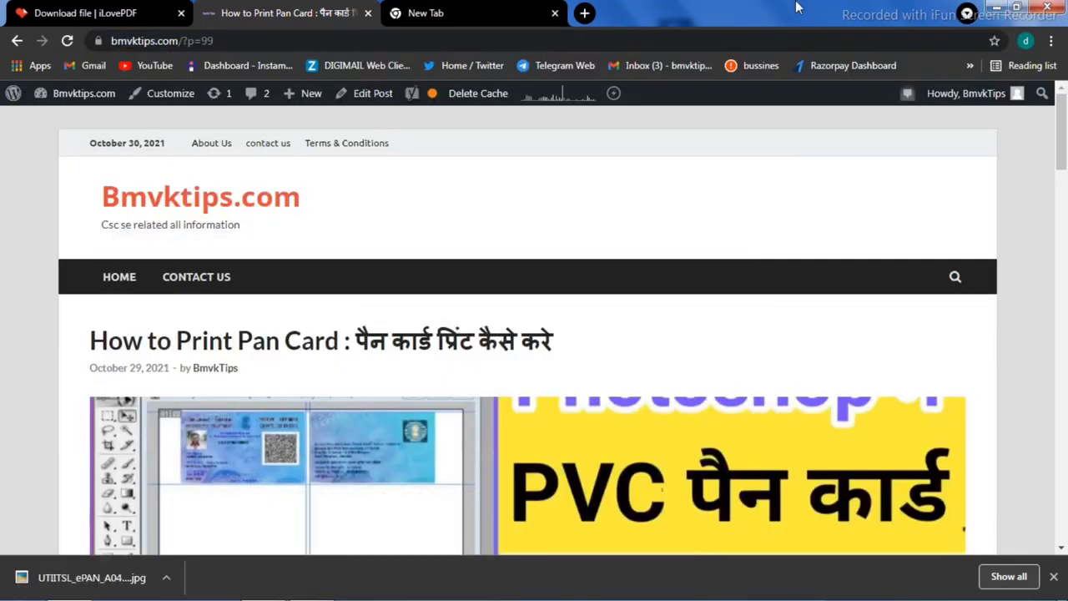
pyautogui.click(996, 7)
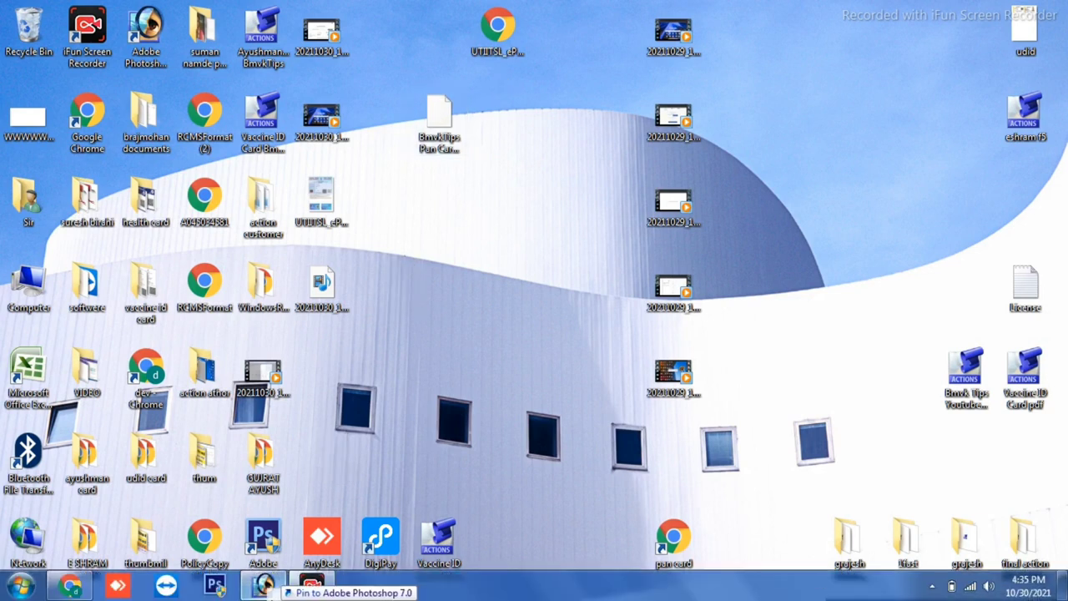
pyautogui.click(264, 585)
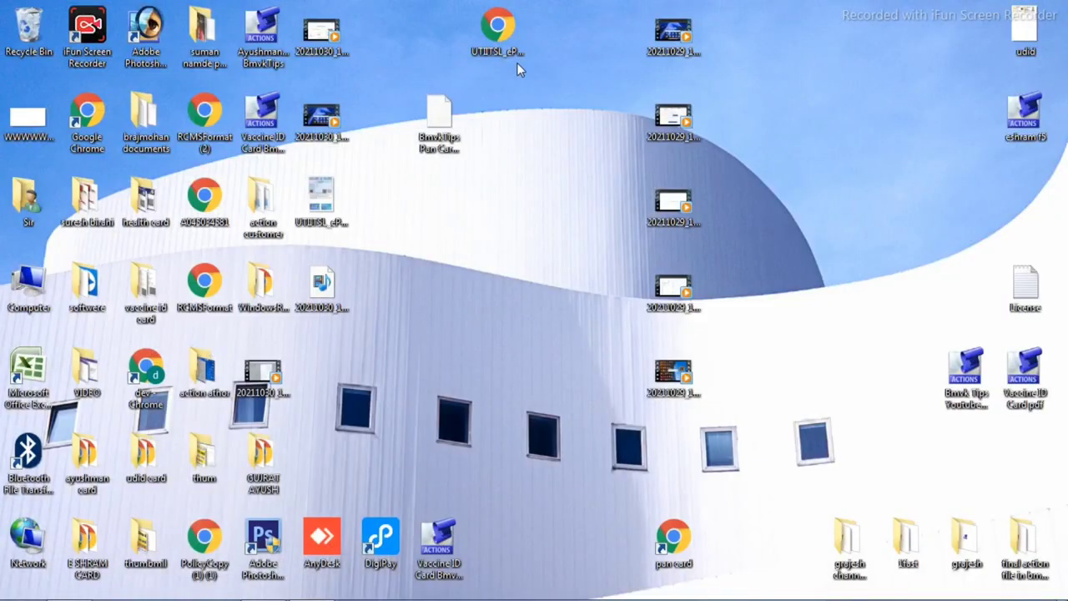
# - Open the ePAN JPG in Photoshop, then enlarge and raise its document window
pyautogui.moveTo(325, 209)
pyautogui.mouseDown()
pyautogui.moveTo(334, 324)
pyautogui.moveTo(580, 247)
pyautogui.mouseUp()
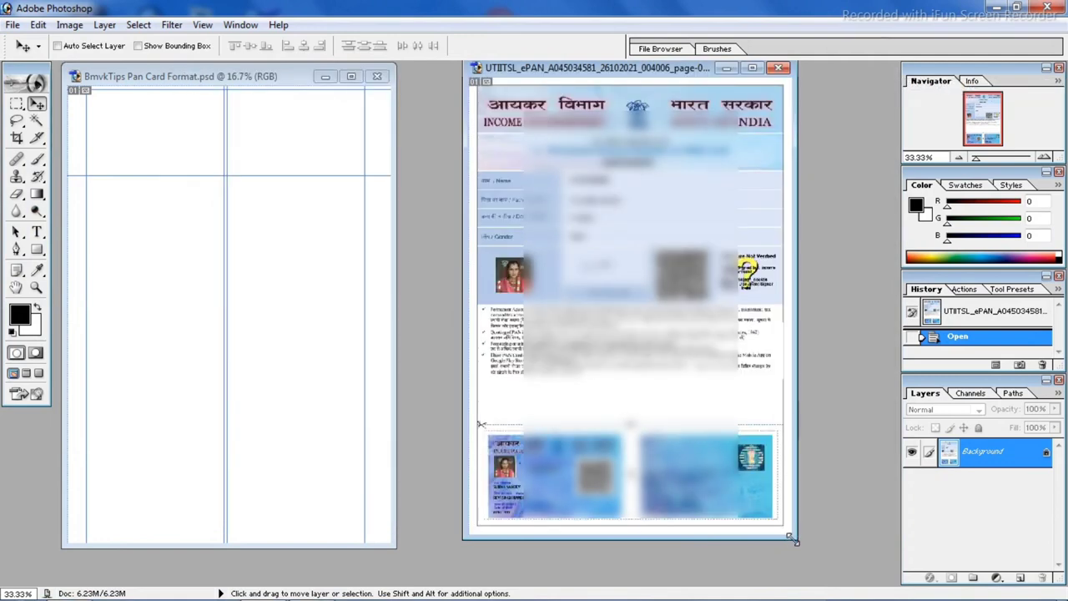
pyautogui.moveTo(795, 538); pyautogui.dragTo(853, 570)
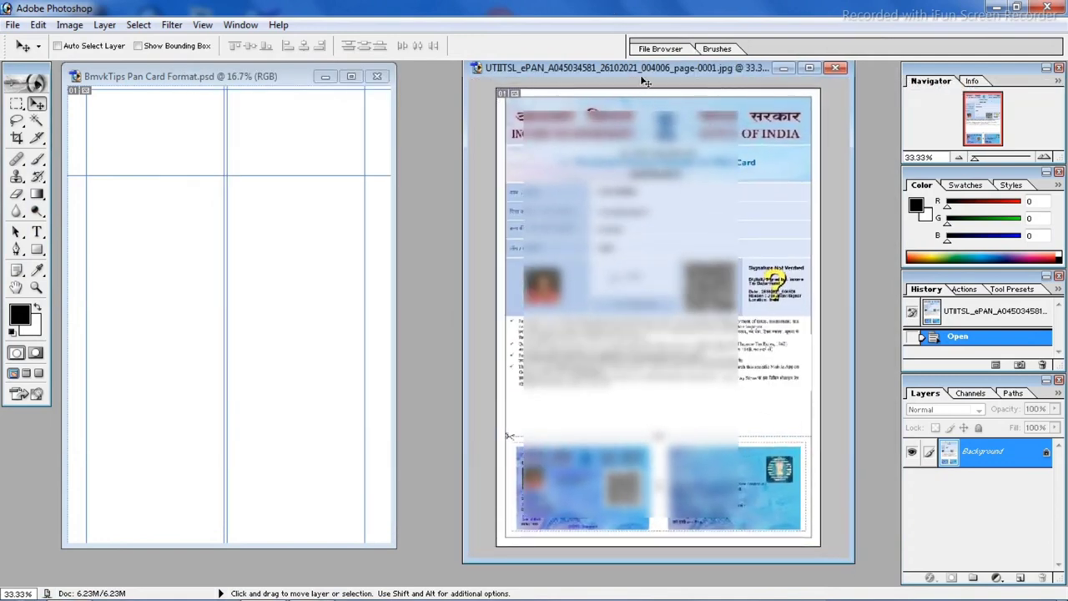
pyautogui.moveTo(642, 70); pyautogui.dragTo(642, 67)
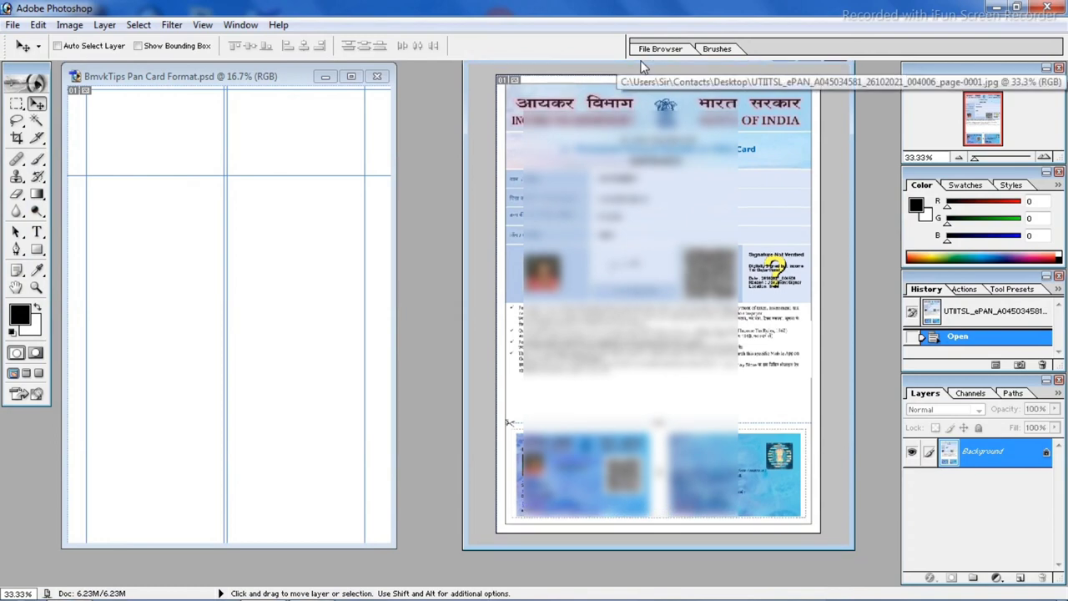
# - Zoom the ePAN image to 200% to check card details, then back to 66.67%
pyautogui.hotkey('ctrl', '+')
pyautogui.hotkey('ctrl', '+')
pyautogui.hotkey('ctrl', '+')
pyautogui.hotkey('ctrl', '+')
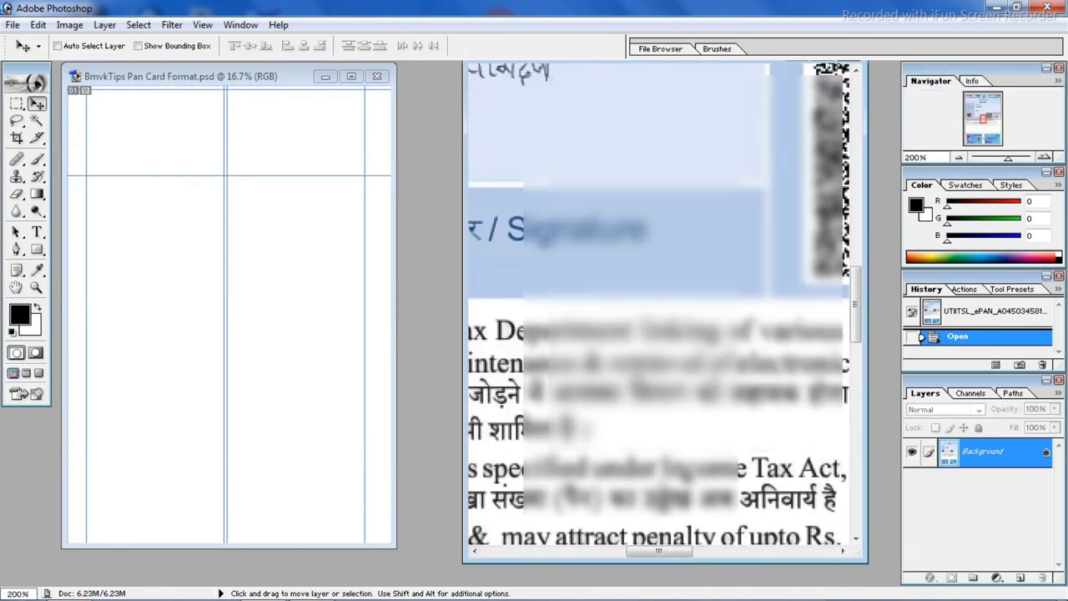
pyautogui.moveTo(659, 551); pyautogui.dragTo(514, 551)
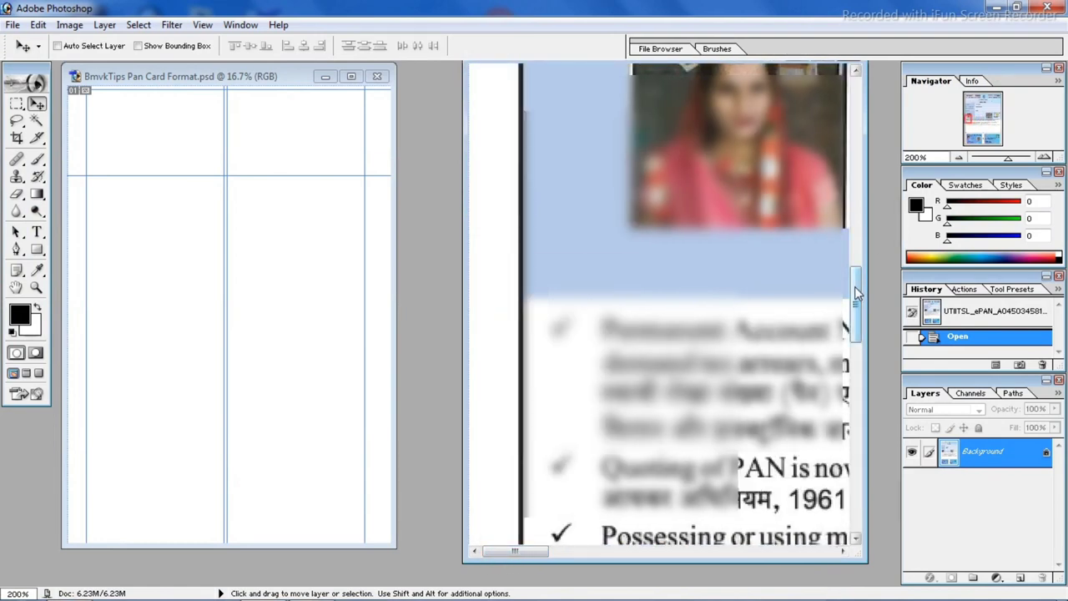
pyautogui.moveTo(855, 300); pyautogui.dragTo(897, 448)
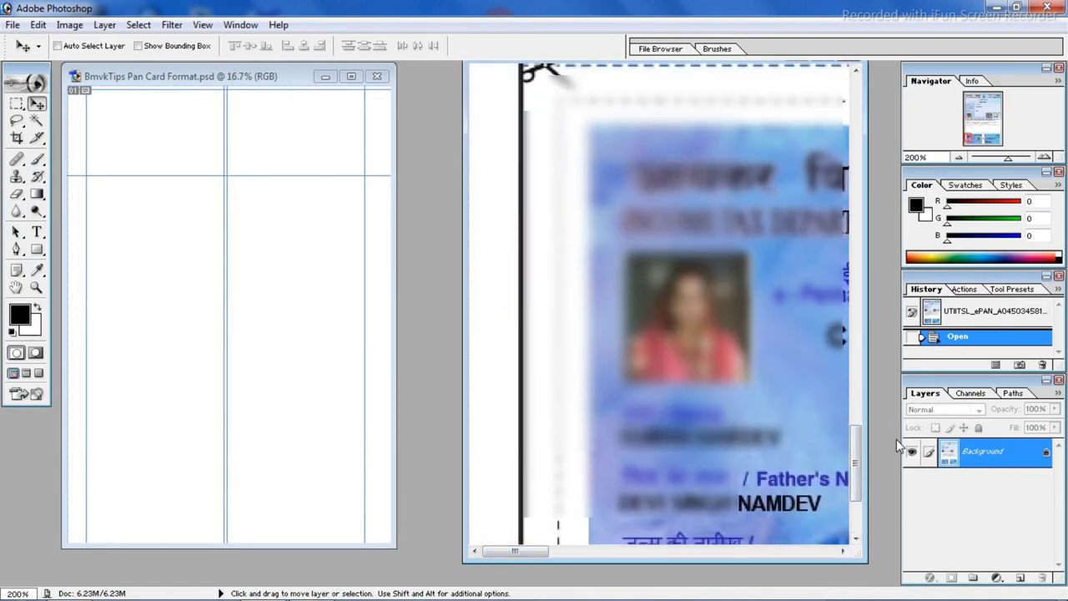
pyautogui.hotkey('ctrl', '-')
pyautogui.hotkey('ctrl', '-')
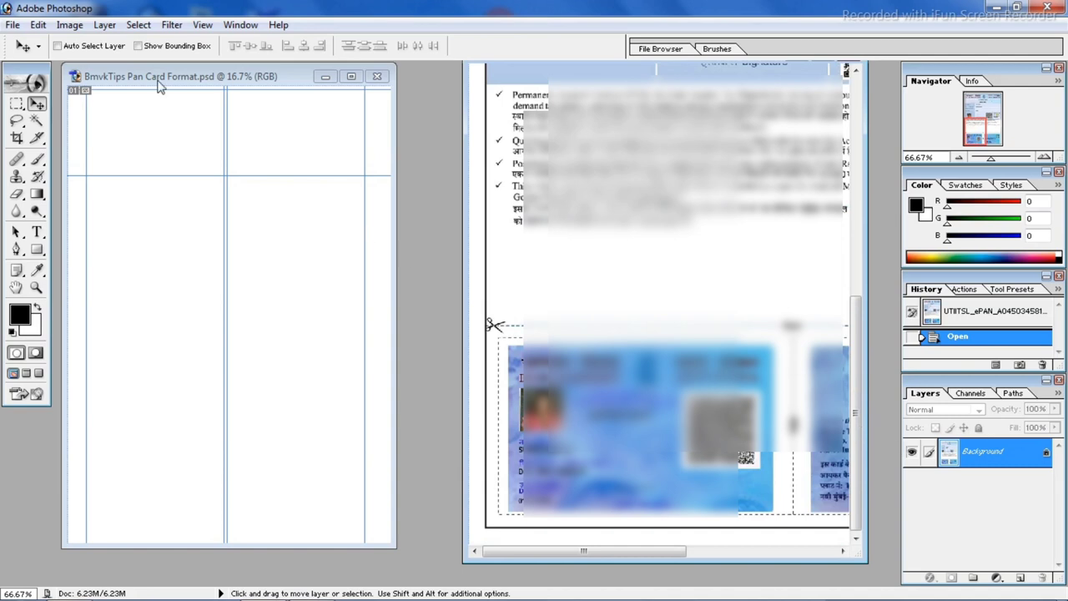
# - Draw a rectangular marquee around the PAN card front in the ePAN image
pyautogui.moveTo(17, 103); pyautogui.dragTo(62, 107)
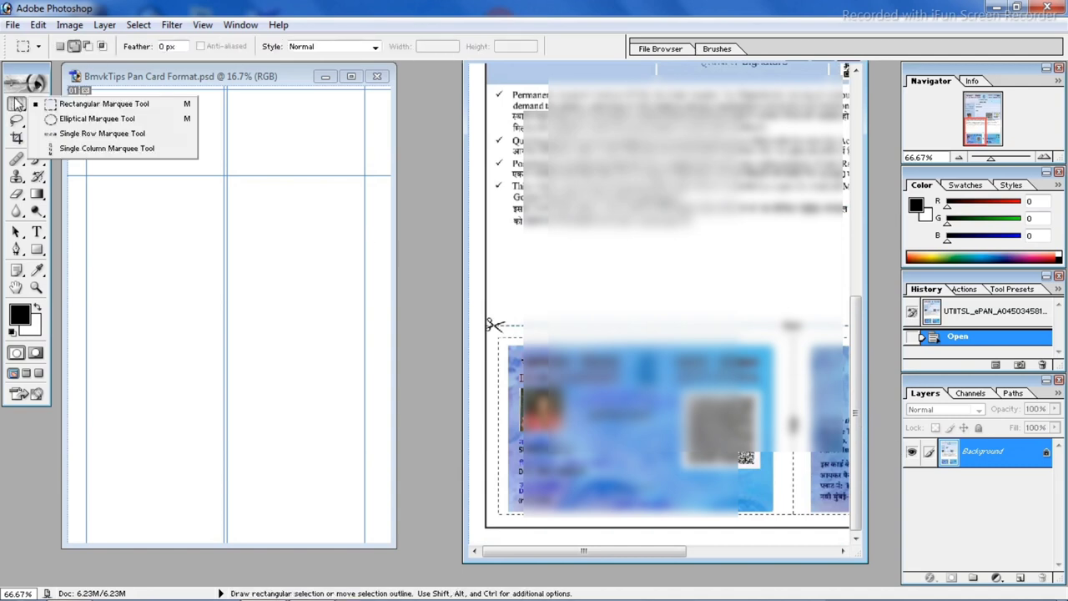
pyautogui.click(63, 107)
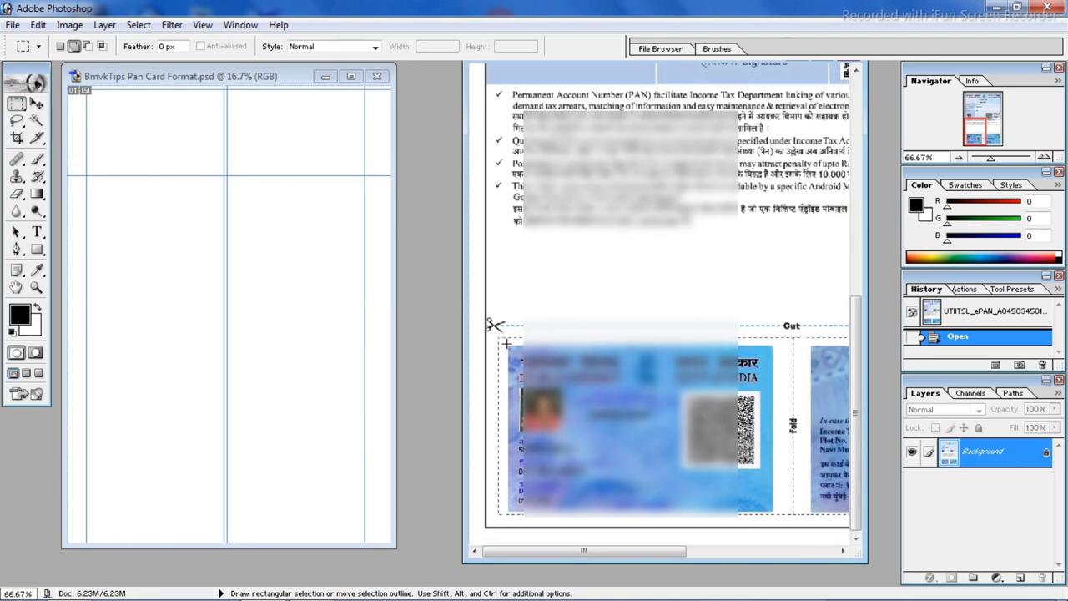
pyautogui.moveTo(507, 343); pyautogui.dragTo(776, 513)
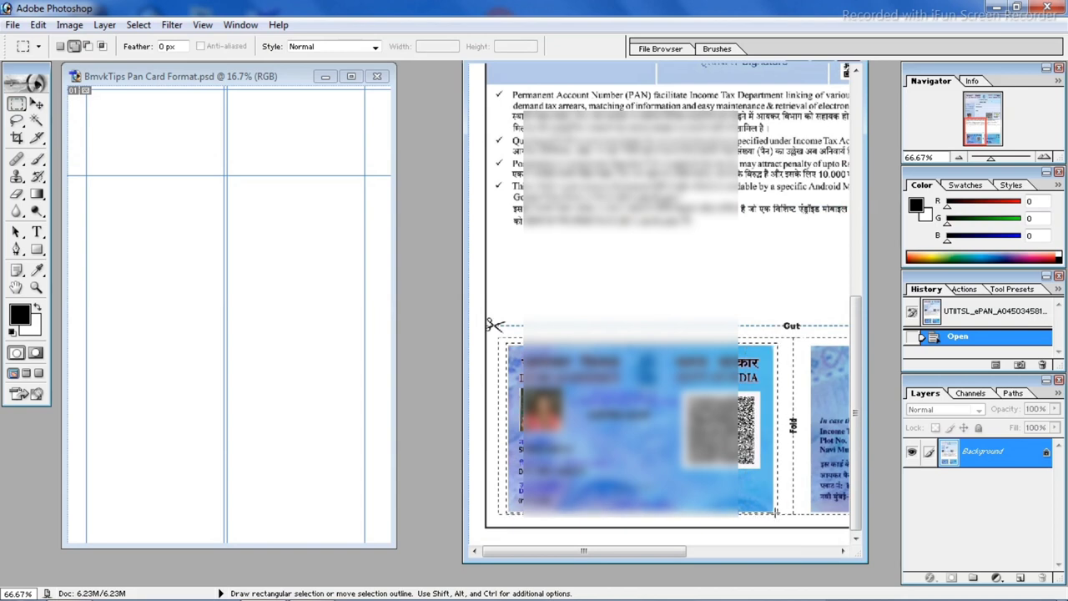
pyautogui.moveTo(776, 513); pyautogui.dragTo(776, 515)
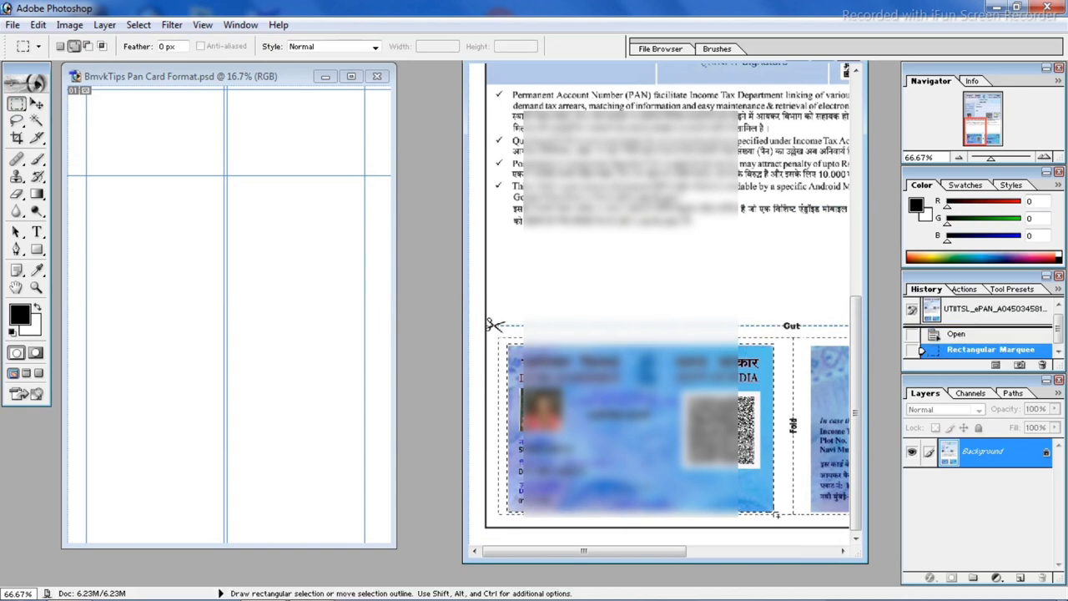
pyautogui.press('Right')
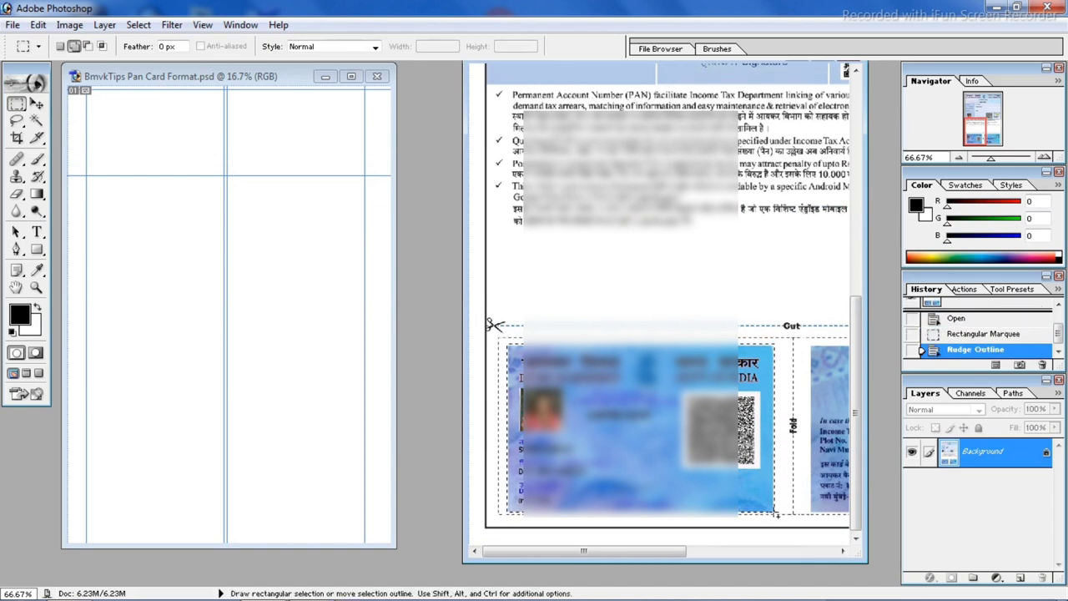
pyautogui.click(192, 125)
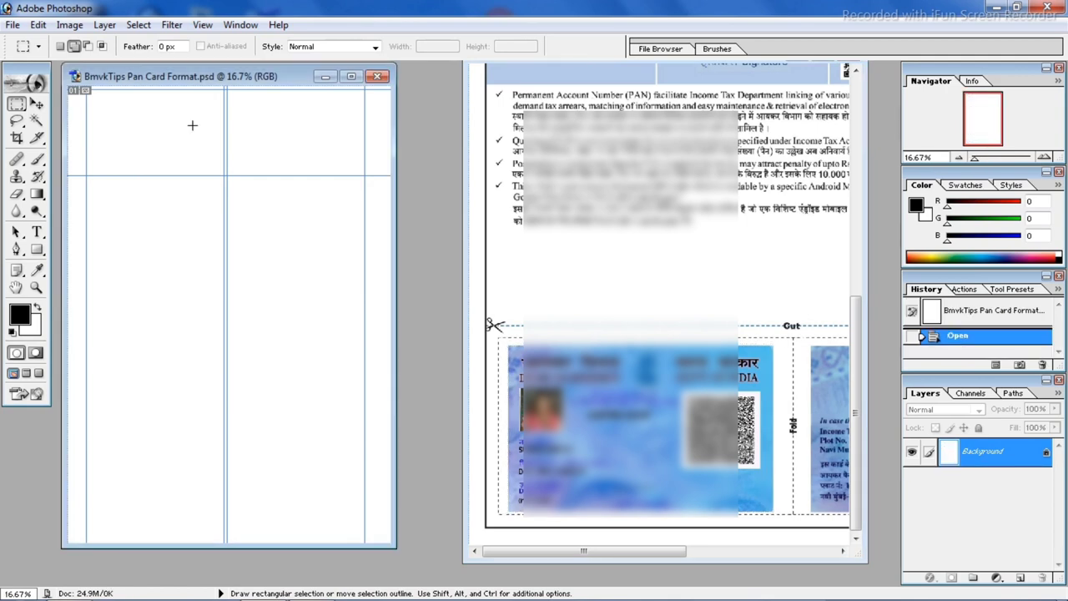
# - Paste the PAN card front as Layer 1 and move it toward the top-left corner
pyautogui.hotkey('ctrl', 'v')
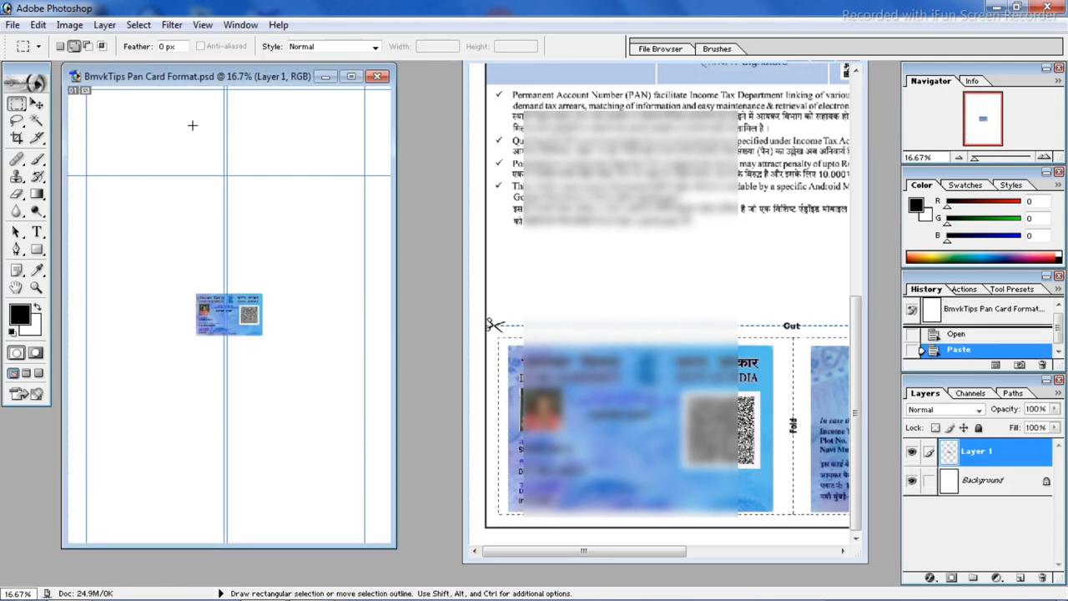
pyautogui.click(37, 103)
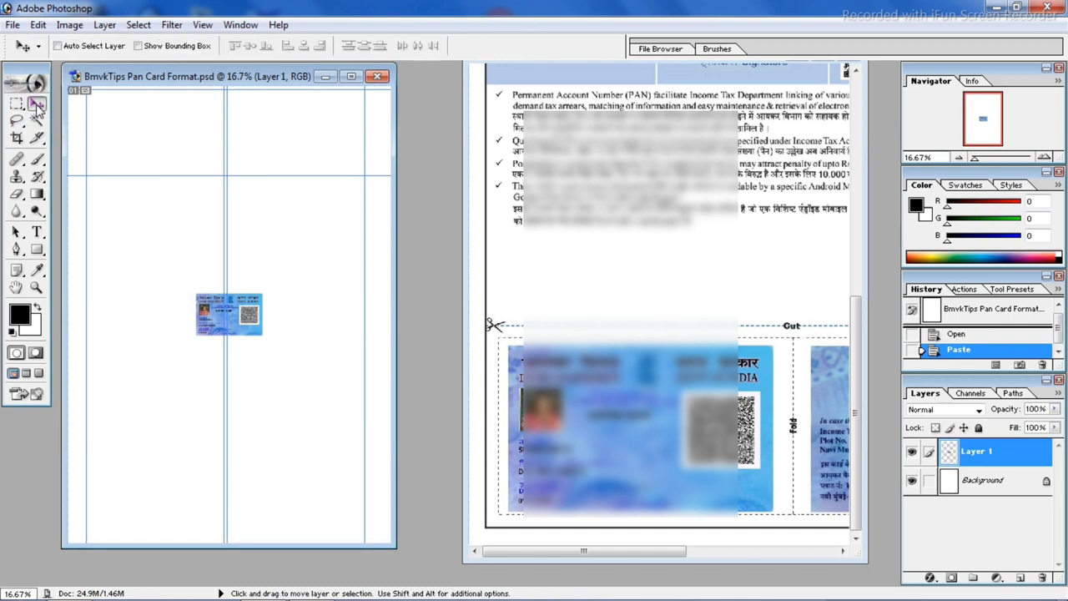
pyautogui.moveTo(246, 321); pyautogui.dragTo(153, 128)
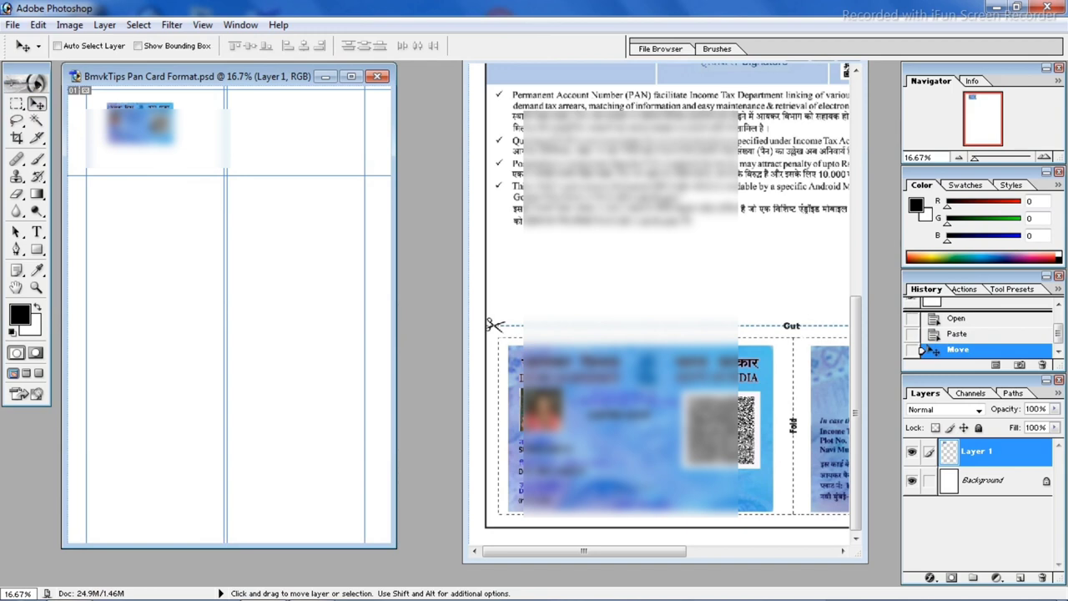
pyautogui.hotkey('ctrl', 't')
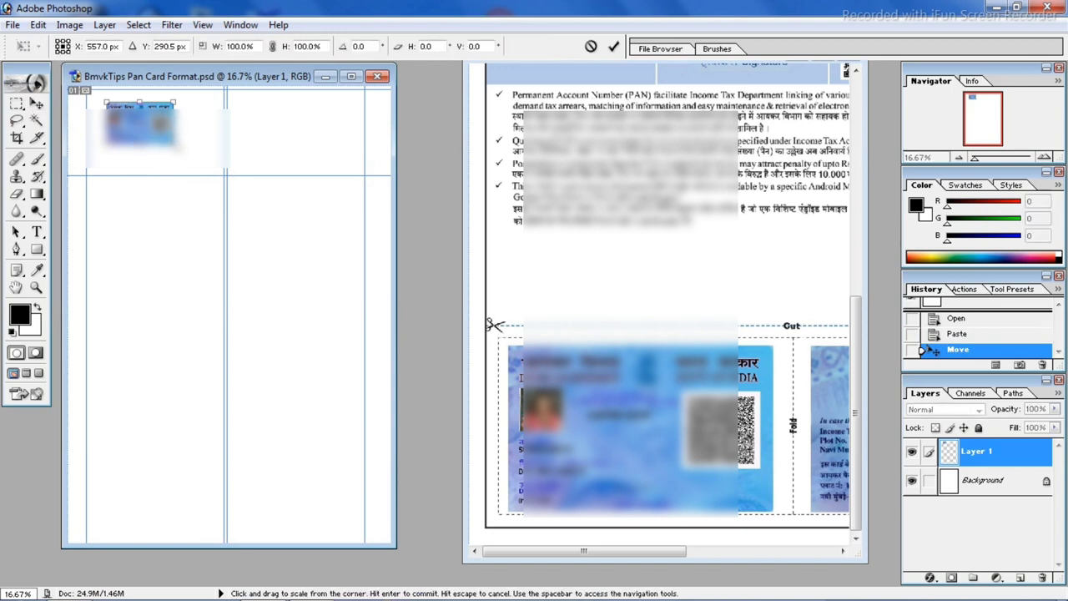
# - Scale the card front to about 205% so it fills the top-left guide box
pyautogui.moveTo(173, 145); pyautogui.dragTo(229, 171)
pyautogui.moveTo(168, 138); pyautogui.dragTo(152, 125)
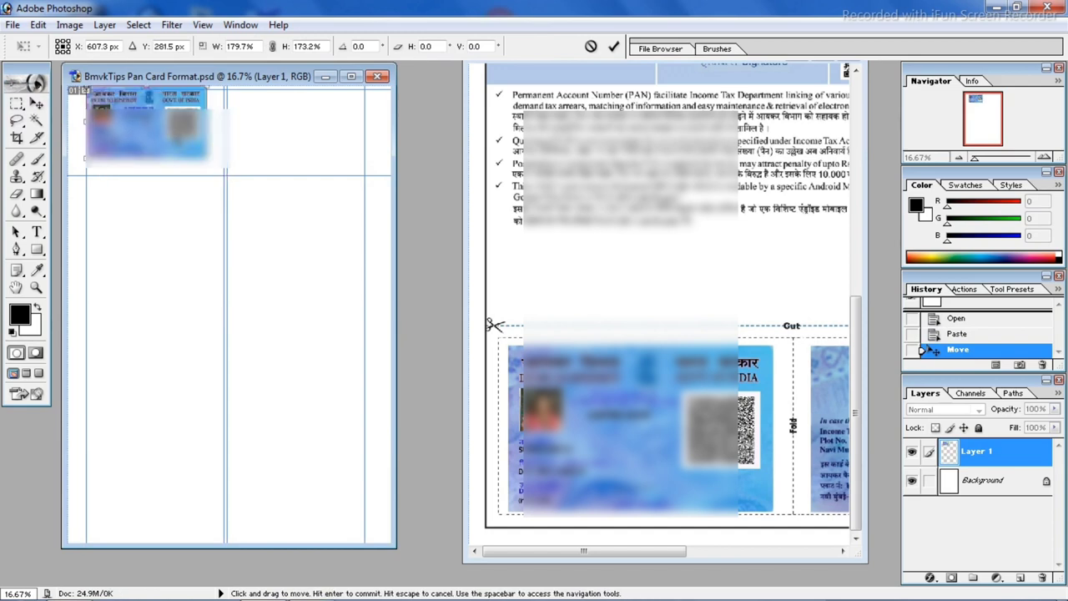
pyautogui.moveTo(84, 86); pyautogui.dragTo(85, 88)
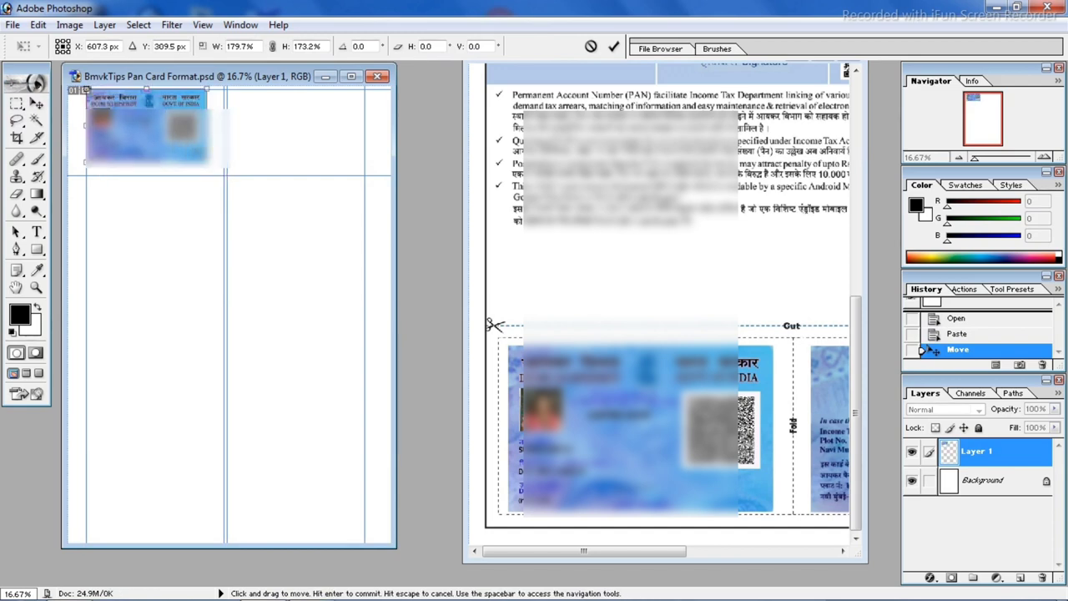
pyautogui.moveTo(212, 168); pyautogui.dragTo(222, 172)
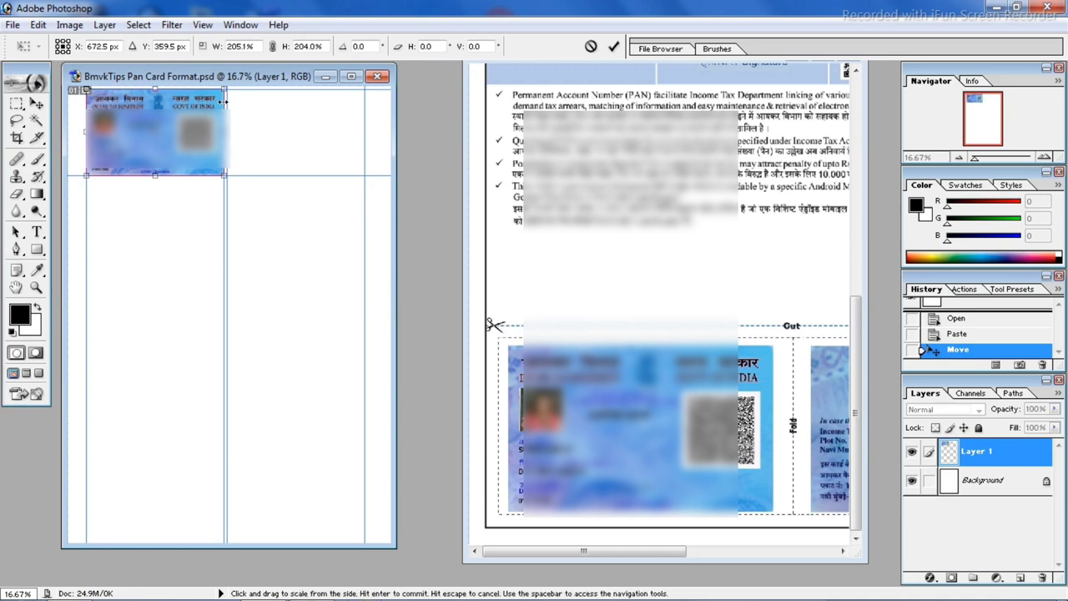
pyautogui.click(614, 47)
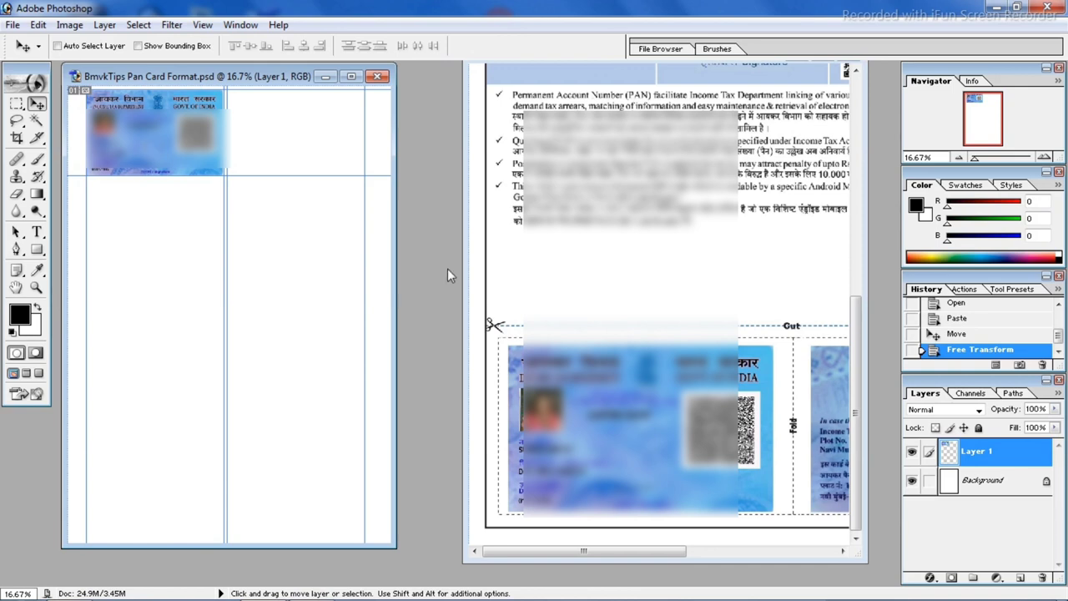
pyautogui.click(478, 292)
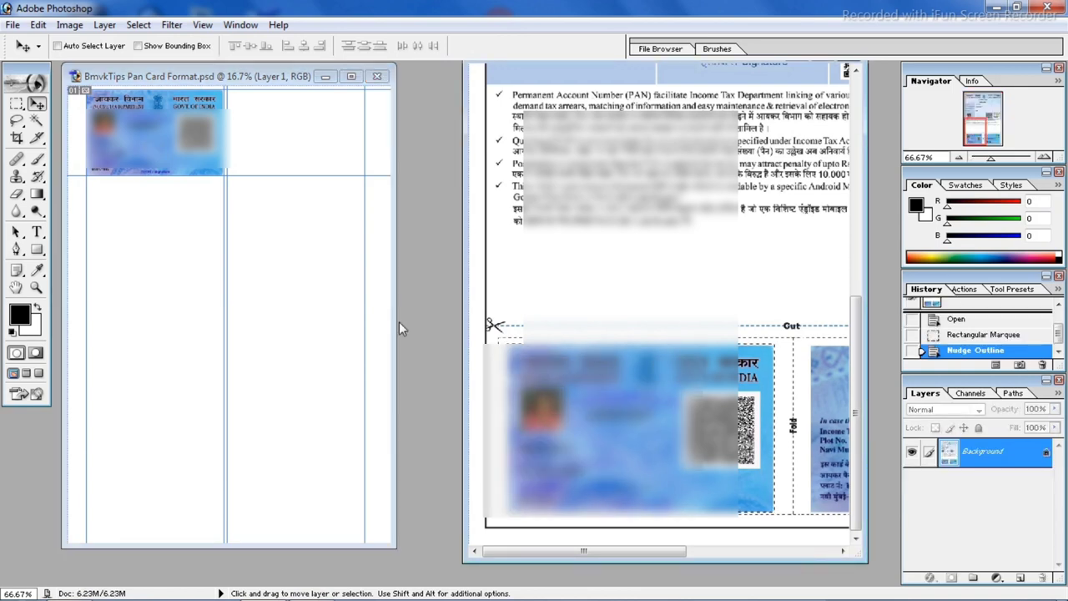
# - Marquee-select the whole PAN card back and paste it into Pan Card Format as Layer 2
pyautogui.click(17, 104)
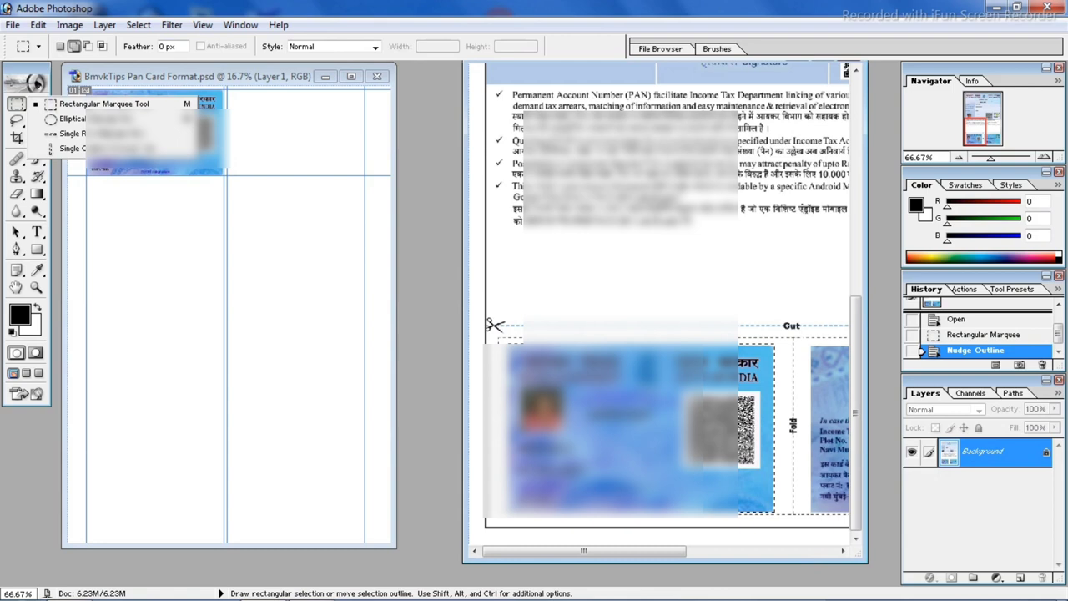
pyautogui.rightClick(634, 232)
pyautogui.click(672, 240)
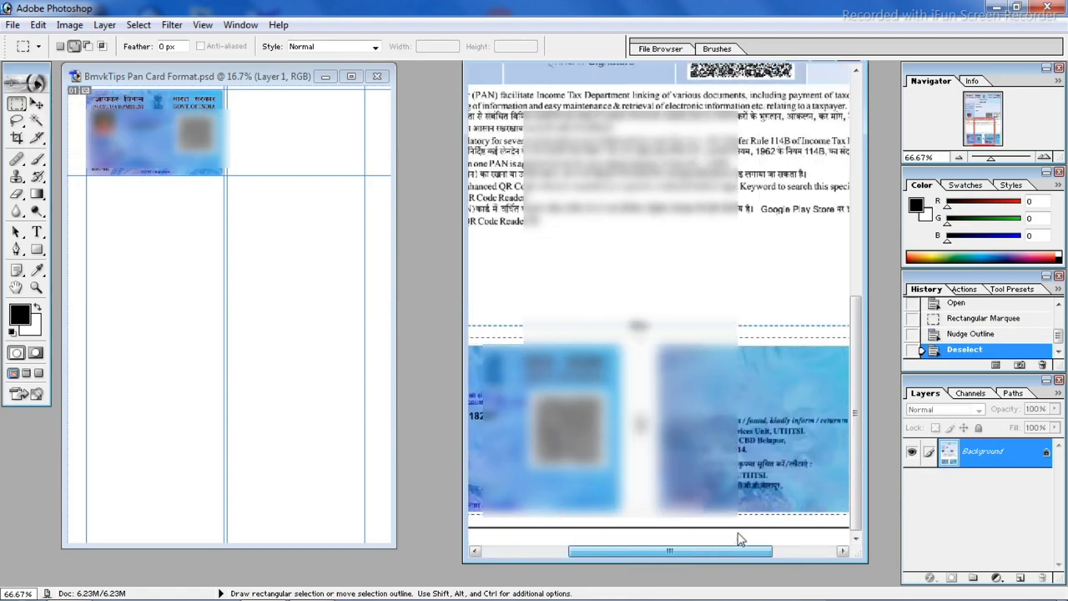
pyautogui.moveTo(627, 552); pyautogui.dragTo(776, 552)
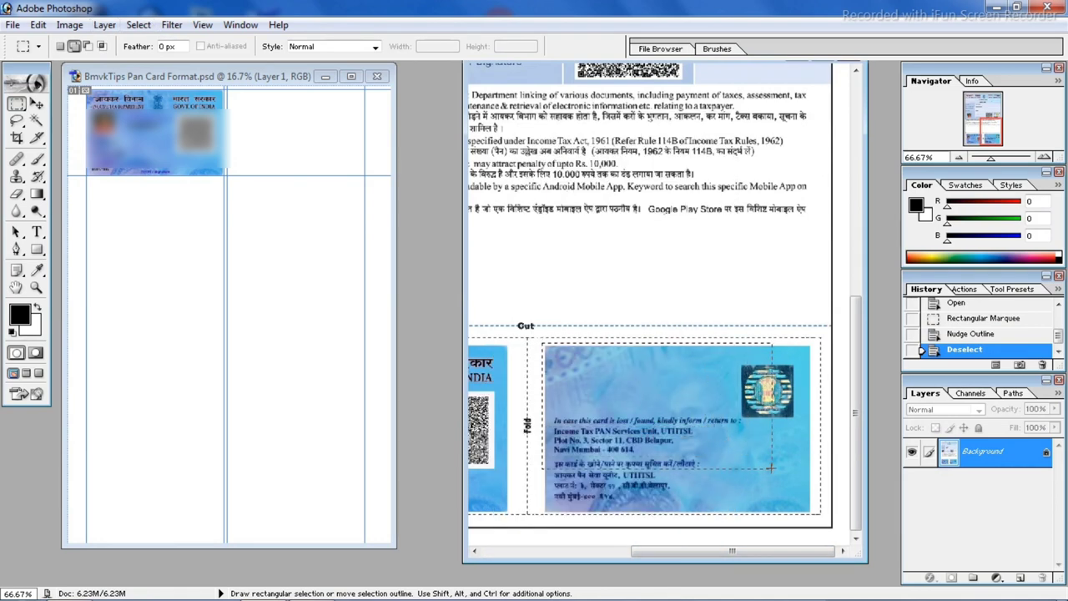
pyautogui.moveTo(572, 357); pyautogui.dragTo(813, 513)
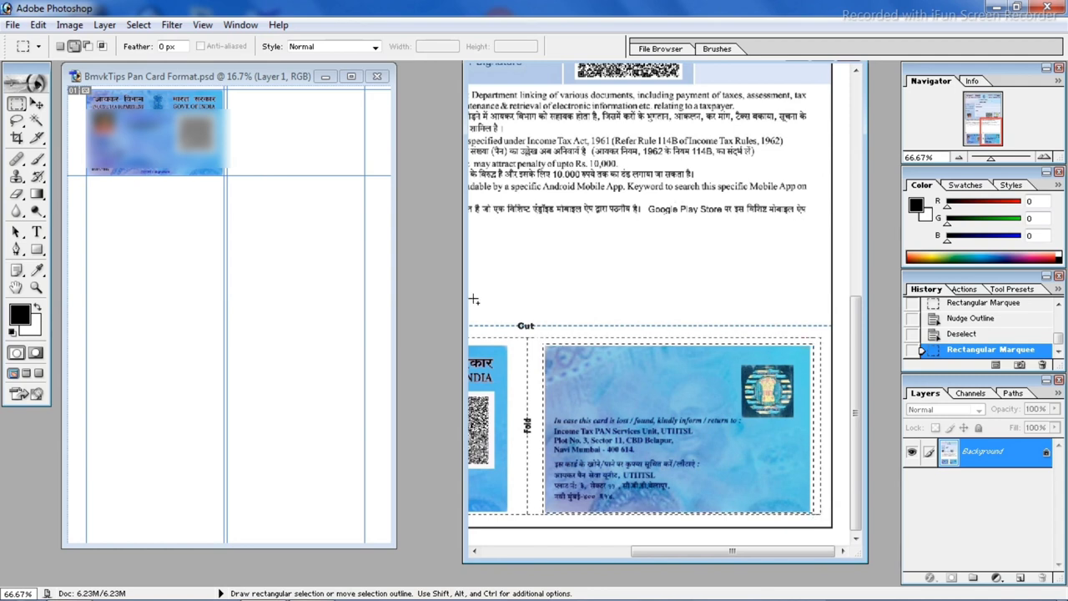
pyautogui.click(342, 265)
pyautogui.hotkey('ctrl', 'v')
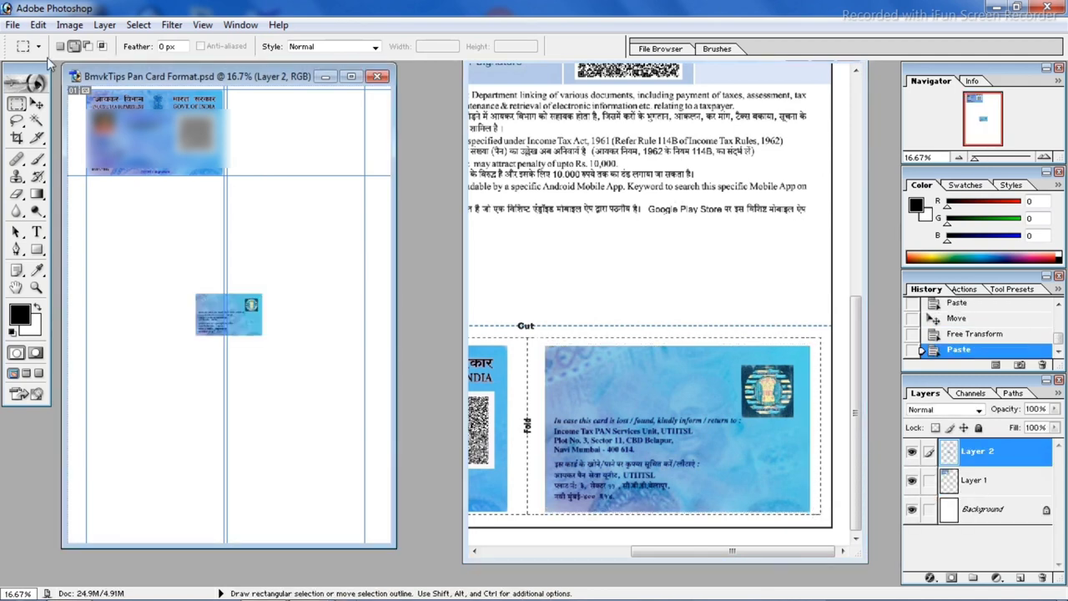
# - Move the card back to the top-right area of the page
pyautogui.click(36, 102)
pyautogui.moveTo(237, 315); pyautogui.dragTo(285, 142)
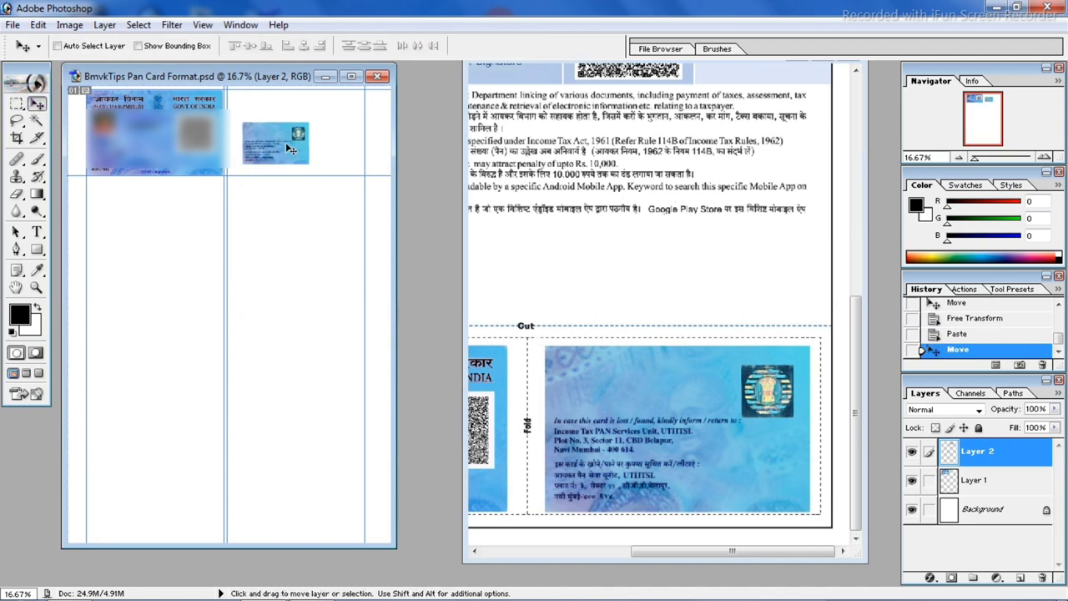
pyautogui.hotkey('ctrl', 't')
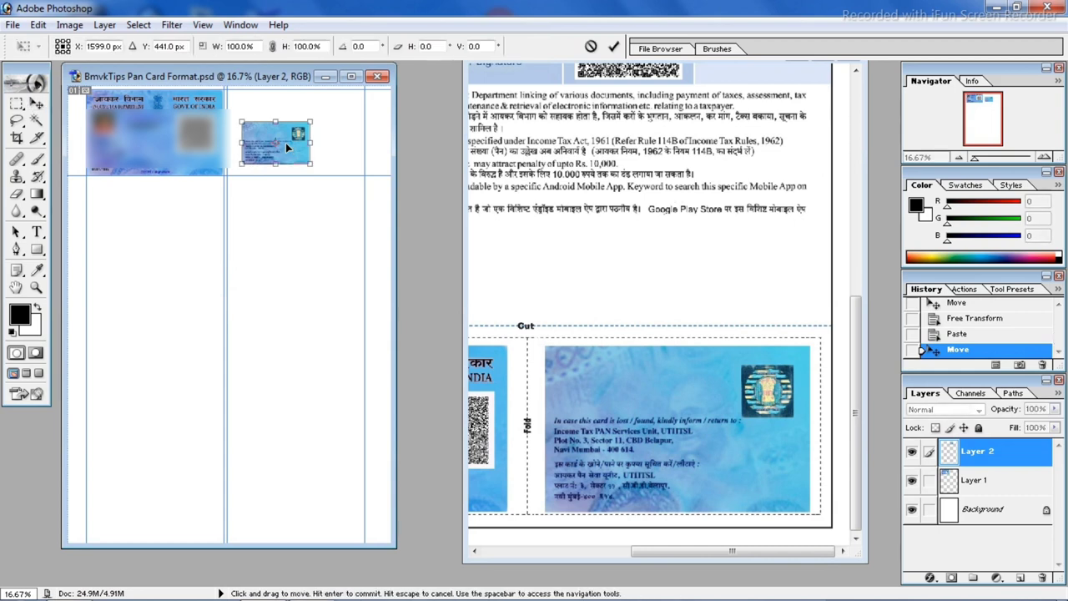
pyautogui.moveTo(285, 143); pyautogui.dragTo(256, 113)
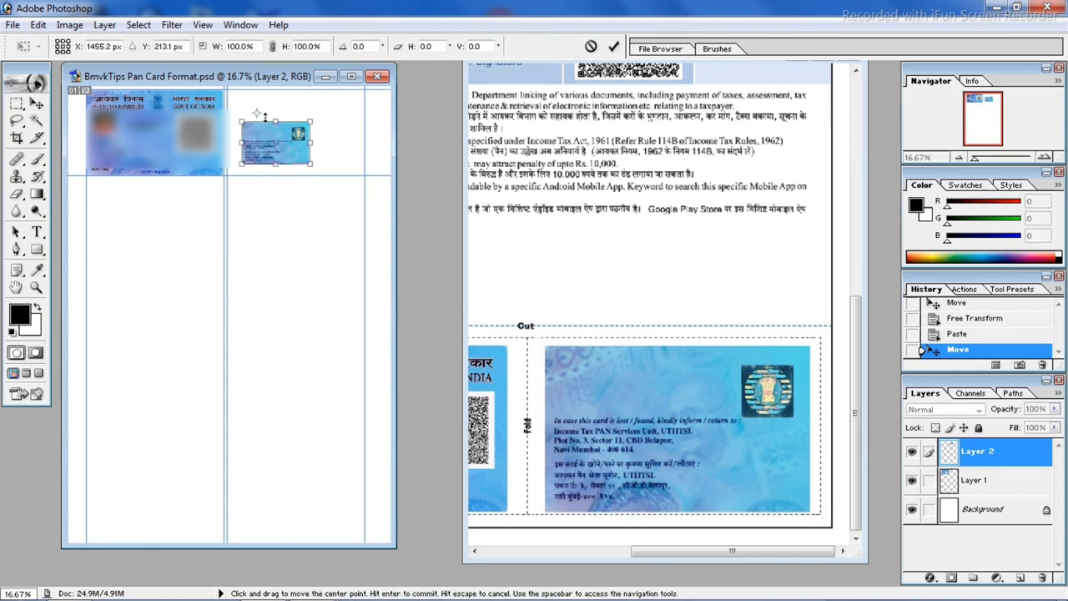
# - Resize the card back to about 203% so it fills the top-right guide box
pyautogui.moveTo(307, 163); pyautogui.dragTo(364, 173)
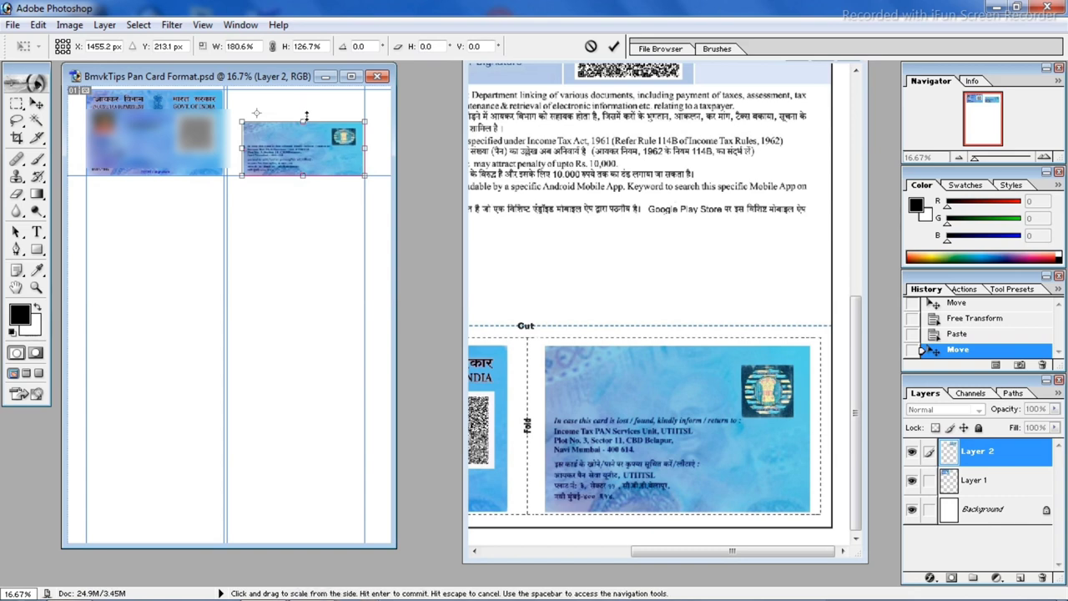
pyautogui.moveTo(303, 120)
pyautogui.mouseDown()
pyautogui.moveTo(303, 86)
pyautogui.moveTo(288, 114)
pyautogui.mouseUp()
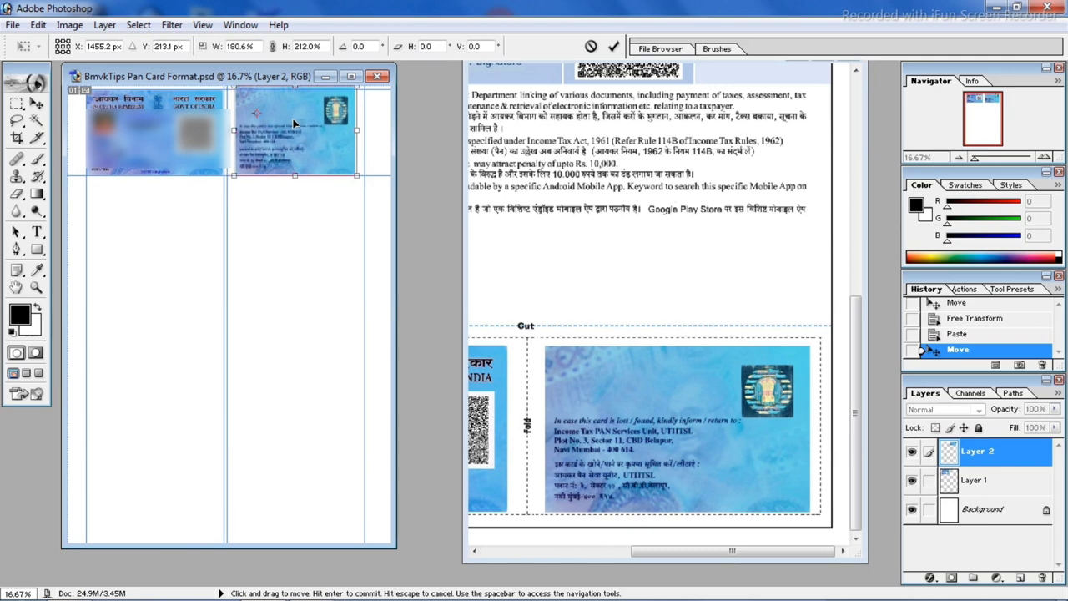
pyautogui.moveTo(301, 144); pyautogui.dragTo(309, 144)
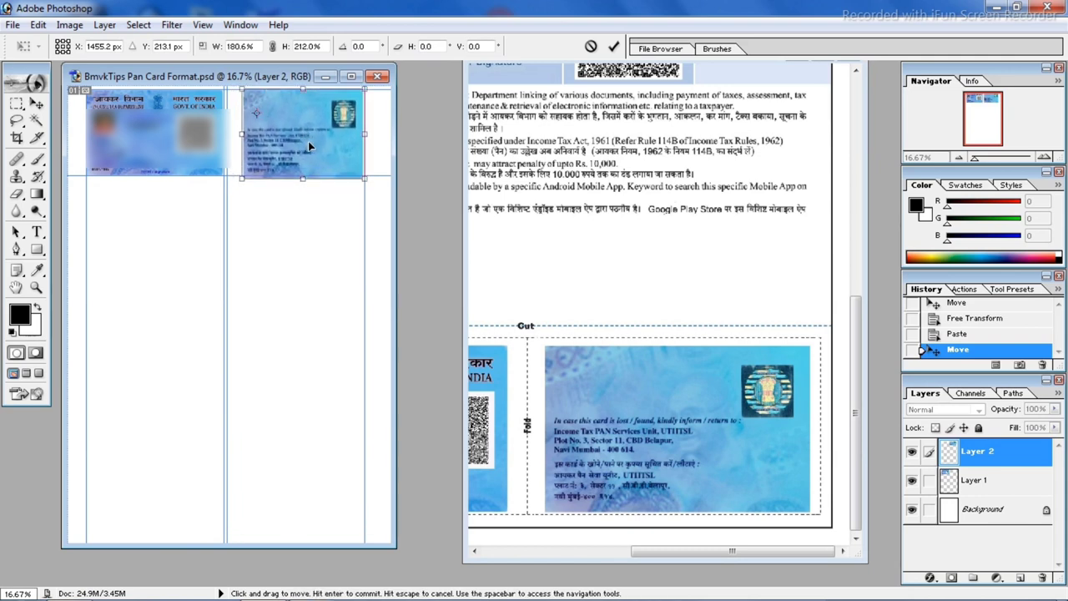
pyautogui.moveTo(304, 189); pyautogui.dragTo(300, 145)
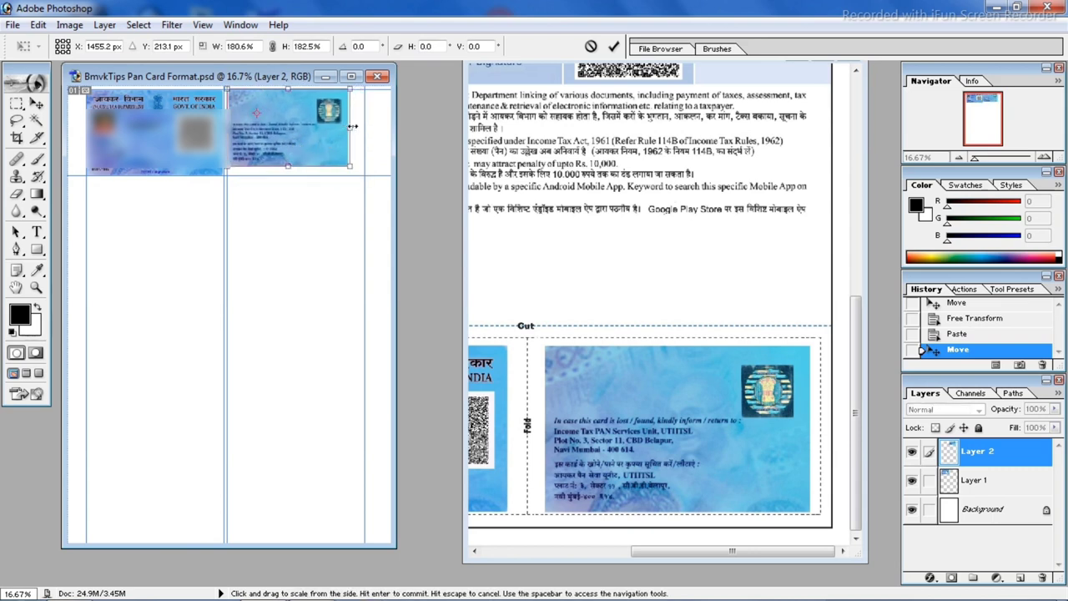
pyautogui.moveTo(353, 126); pyautogui.dragTo(365, 126)
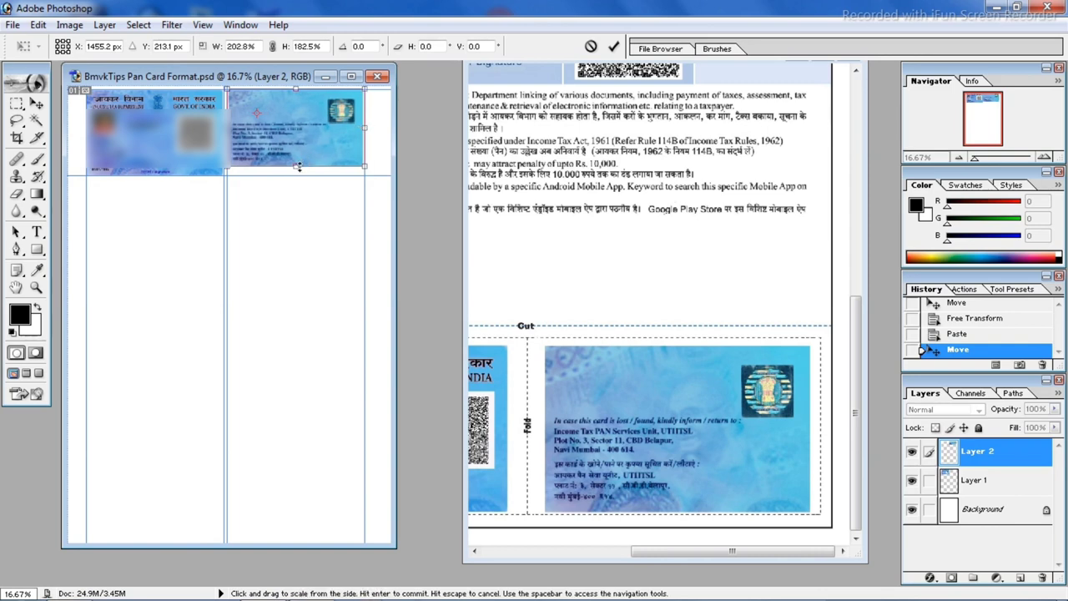
pyautogui.moveTo(295, 168); pyautogui.dragTo(295, 174)
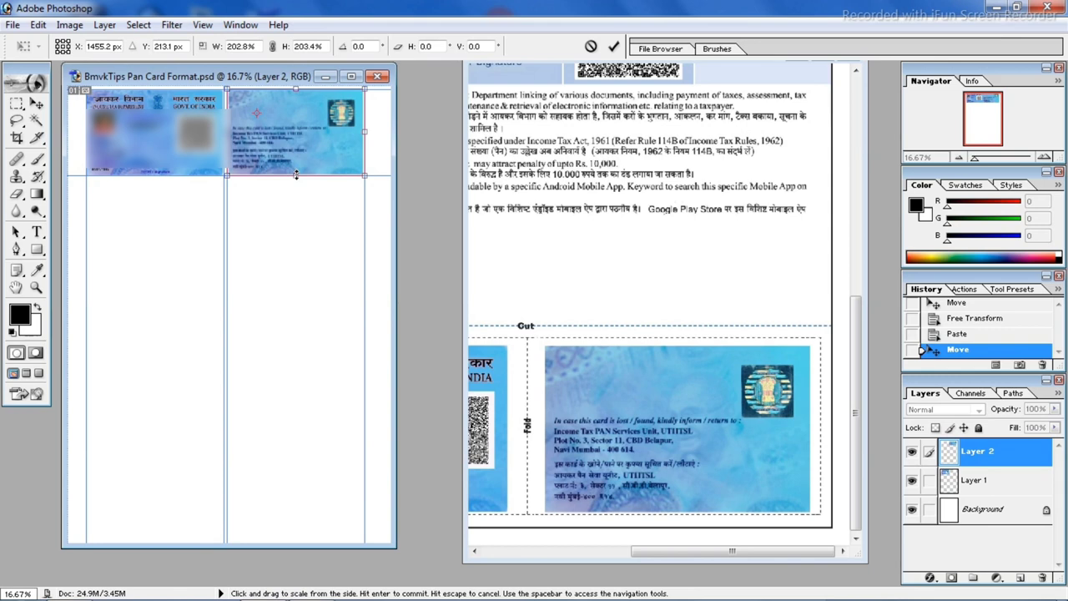
pyautogui.click(614, 46)
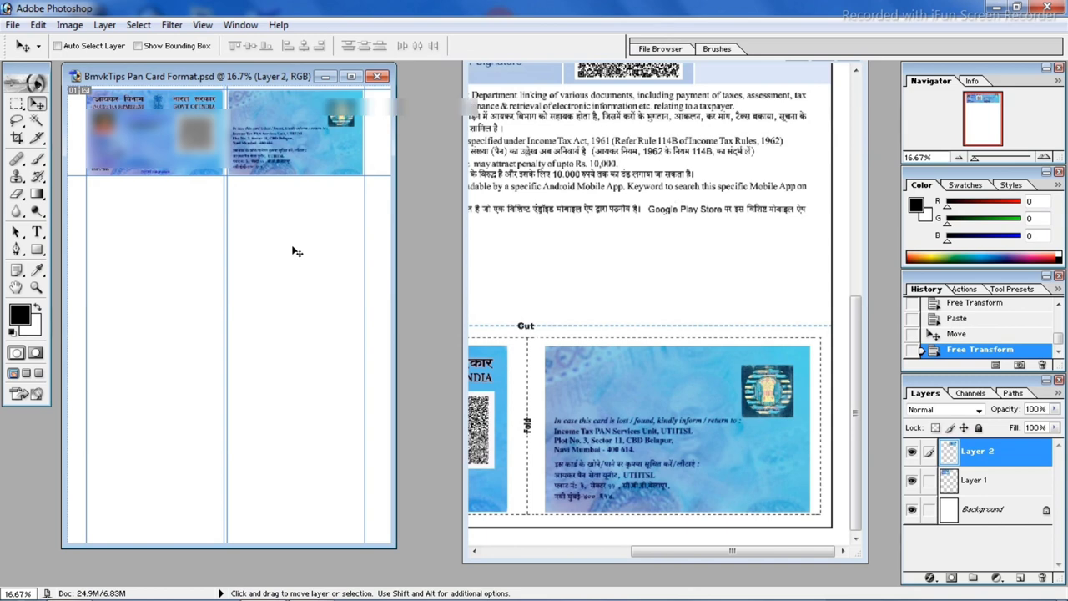
# - Enable Scale to Fit Media (92.07%) in the print settings and close the dialog
pyautogui.hotkey('ctrl', 'alt', 'p')
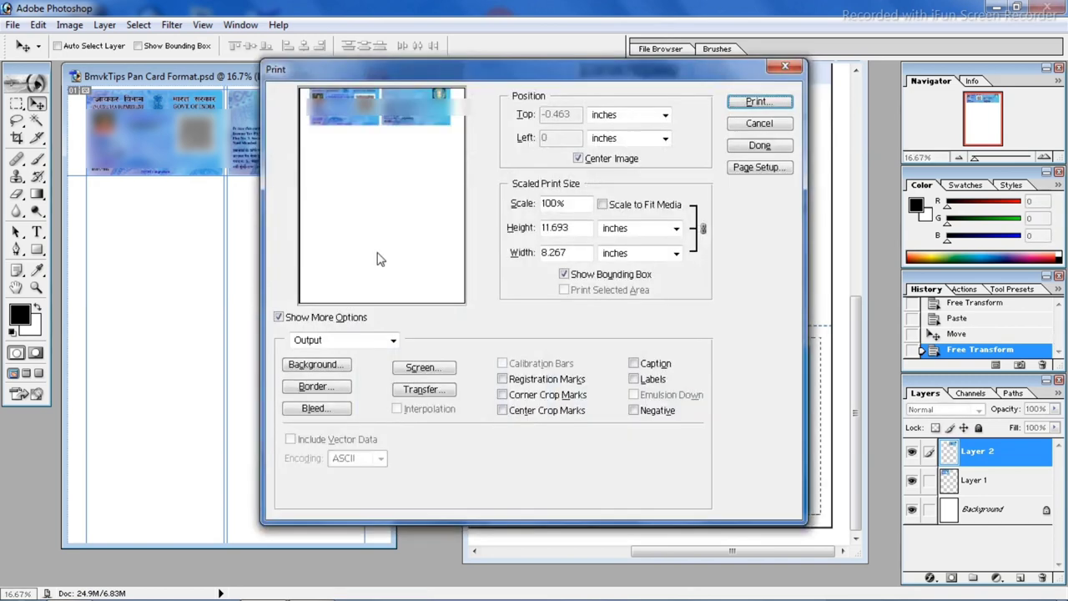
pyautogui.click(629, 208)
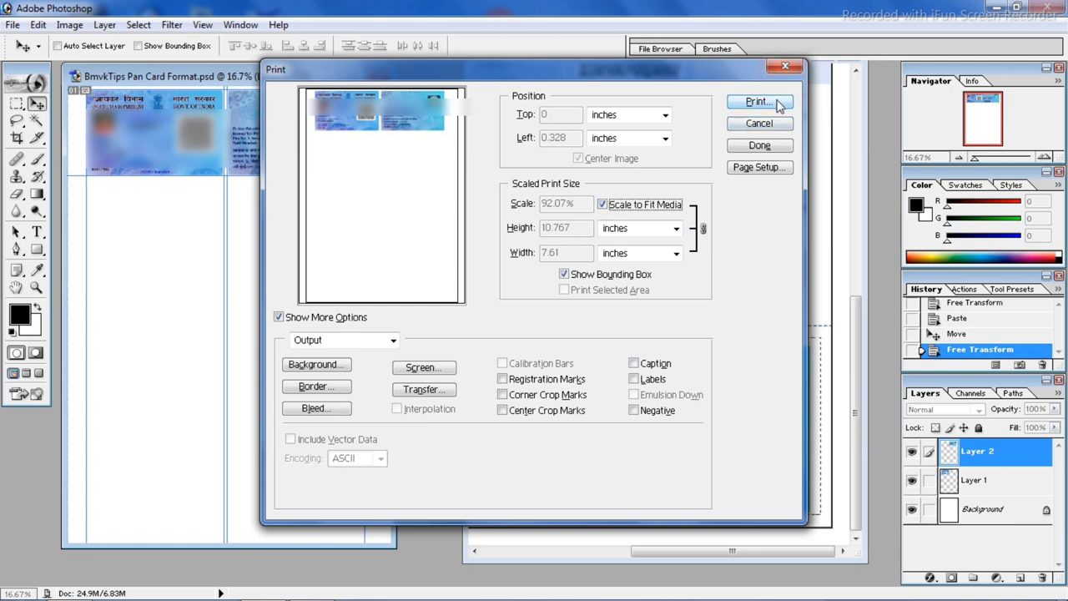
pyautogui.click(784, 66)
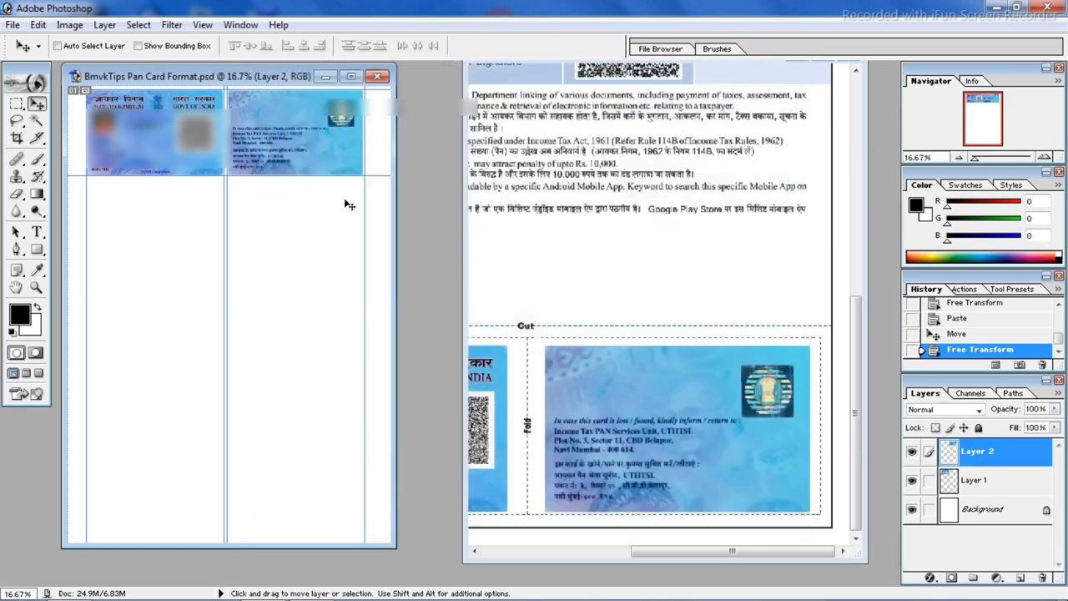
# - Make Layer 1 active and flip the canvas horizontally, swapping the two cards' sides
pyautogui.rightClick(280, 144)
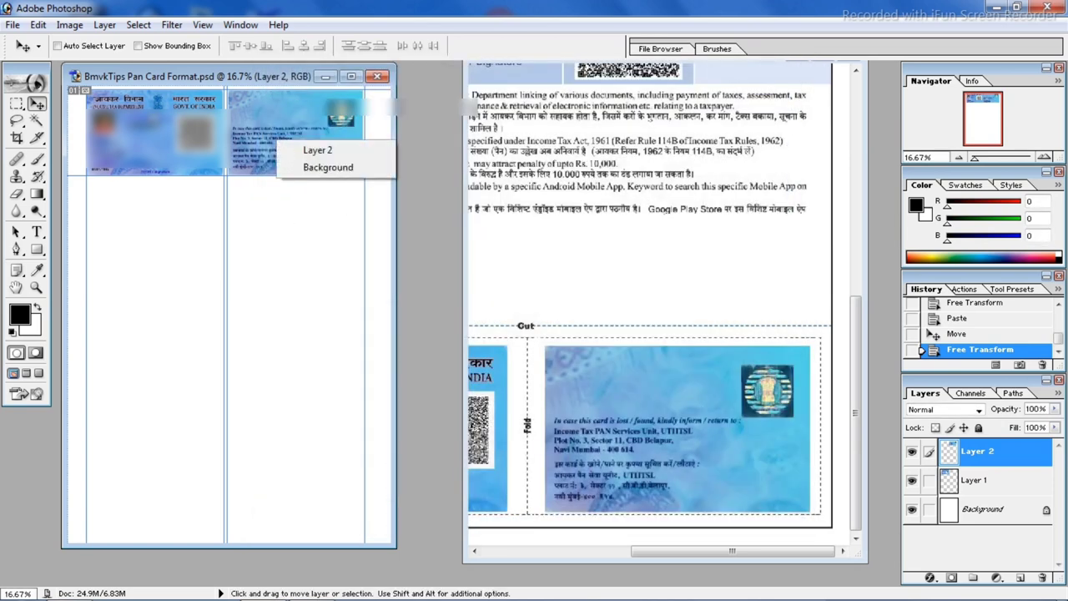
pyautogui.rightClick(148, 113)
pyautogui.click(175, 121)
pyautogui.click(70, 25)
pyautogui.moveTo(109, 182)
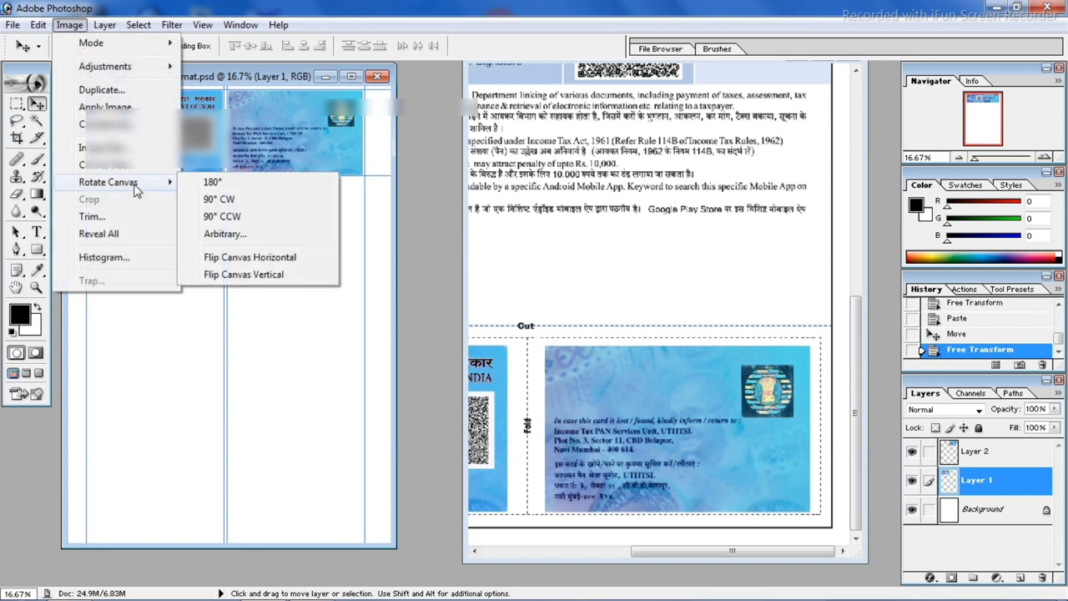
pyautogui.click(274, 260)
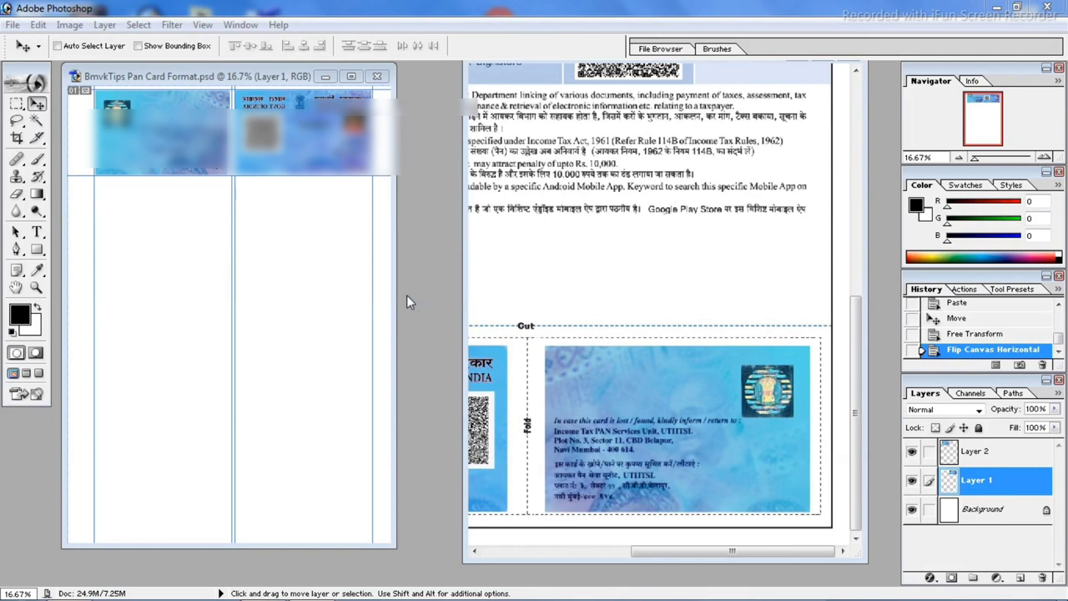
# - Bring Pan Card Format forward and open its print settings
pyautogui.click(333, 261)
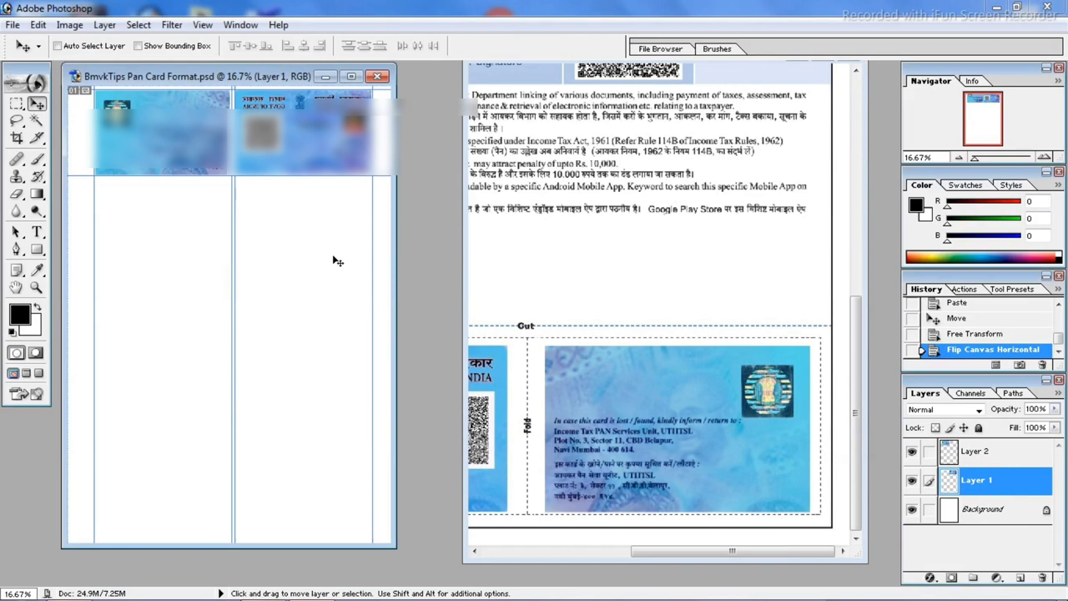
pyautogui.hotkey('ctrl', 'alt', 'p')
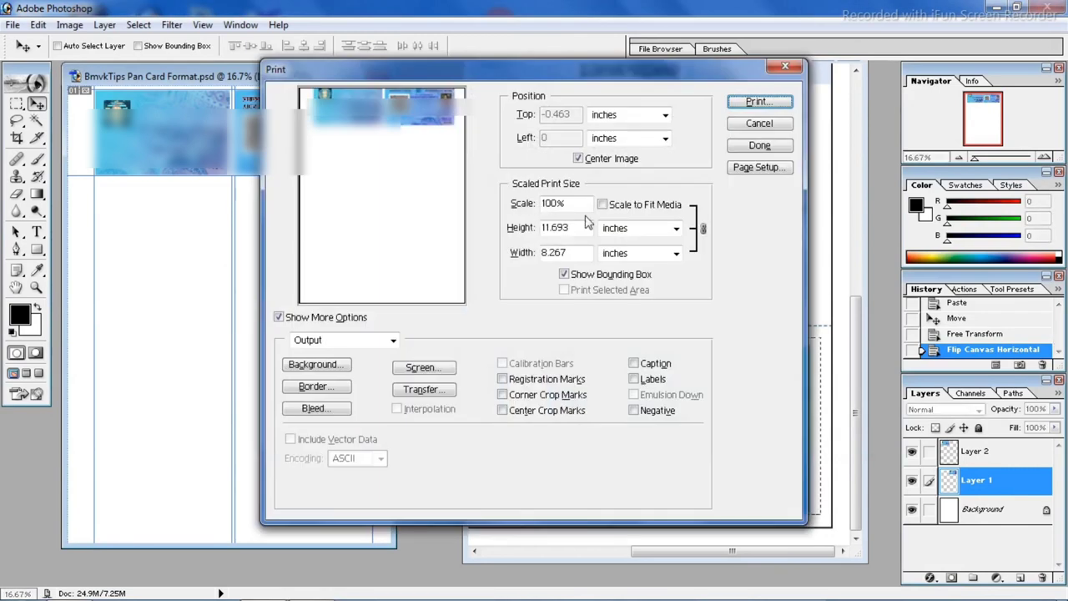
pyautogui.click(753, 103)
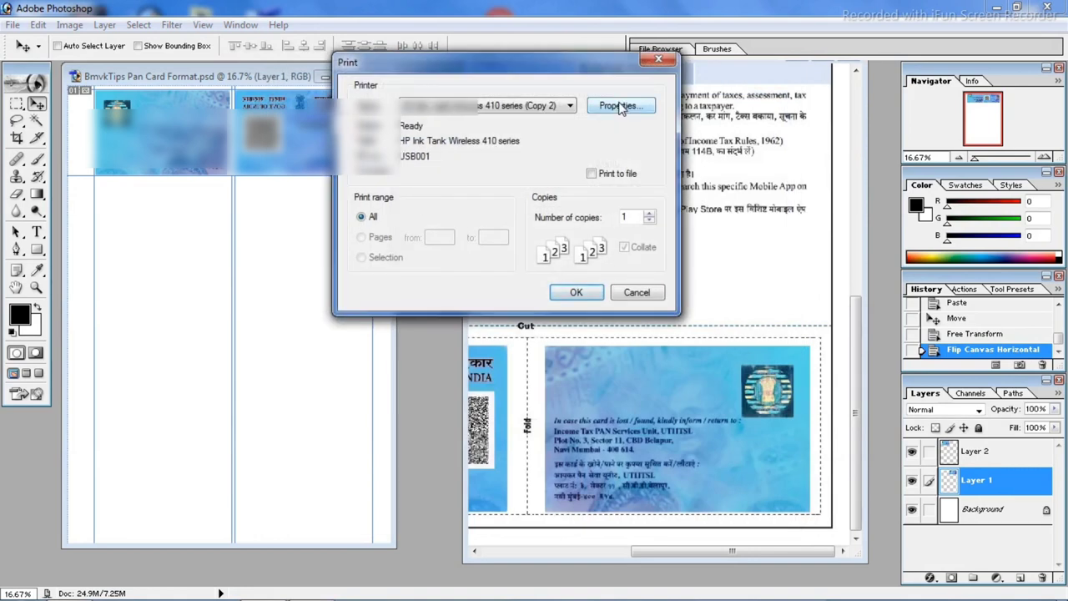
# - Set the printer paper type to Other Photo Inkjet Papers and print
pyautogui.hotkey('alt', 'p')
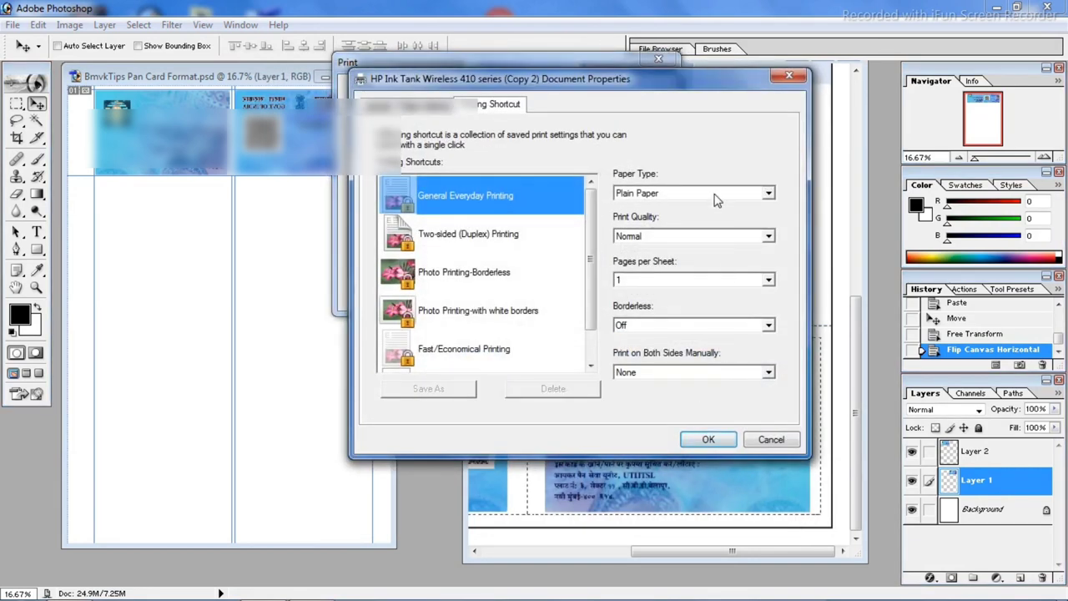
pyautogui.click(715, 193)
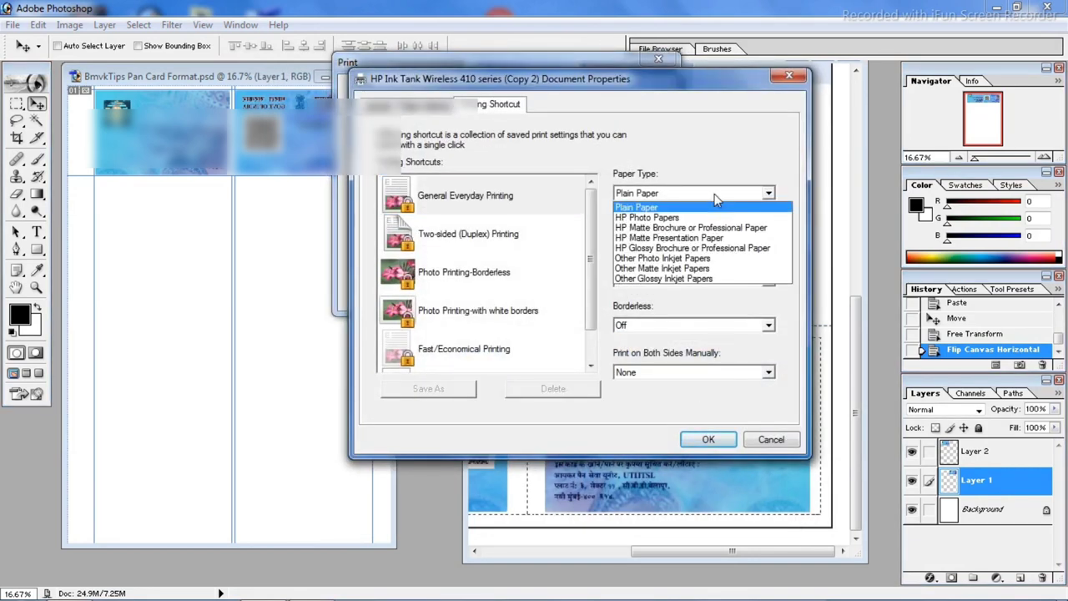
pyautogui.click(702, 260)
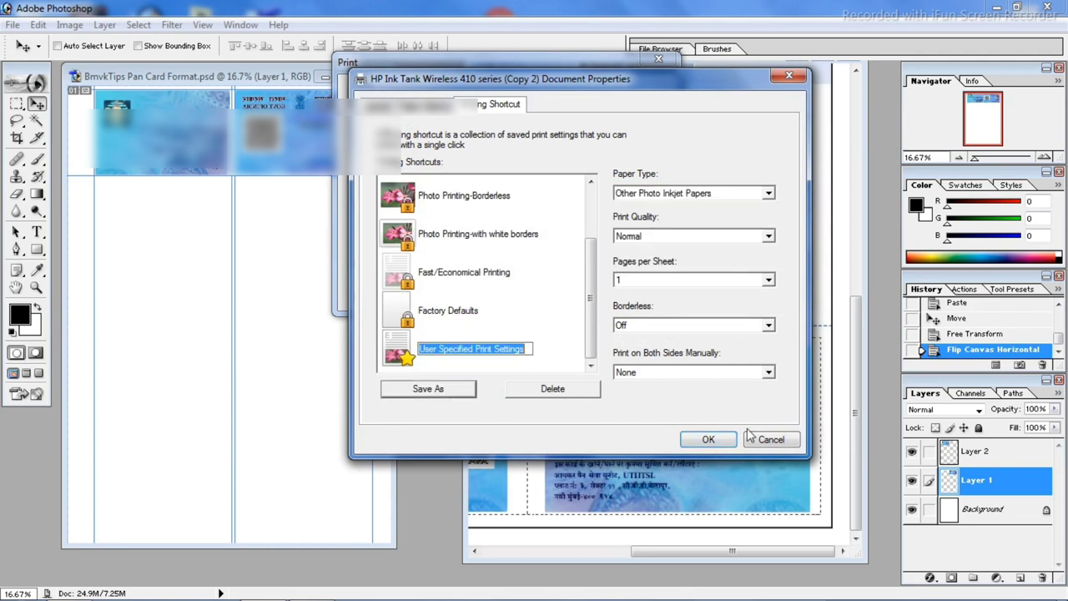
pyautogui.click(708, 440)
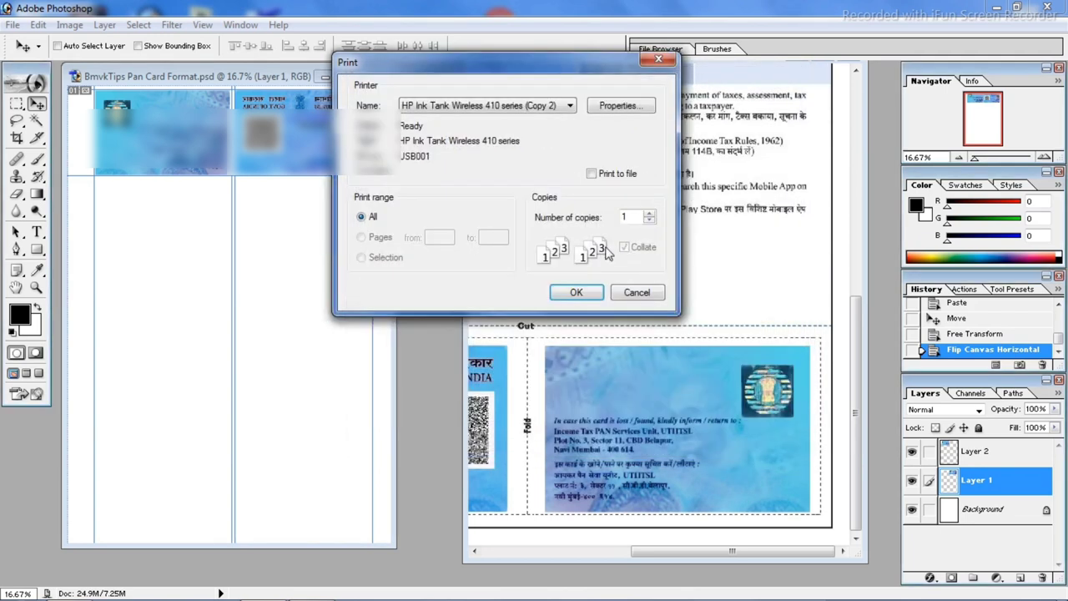
pyautogui.click(587, 290)
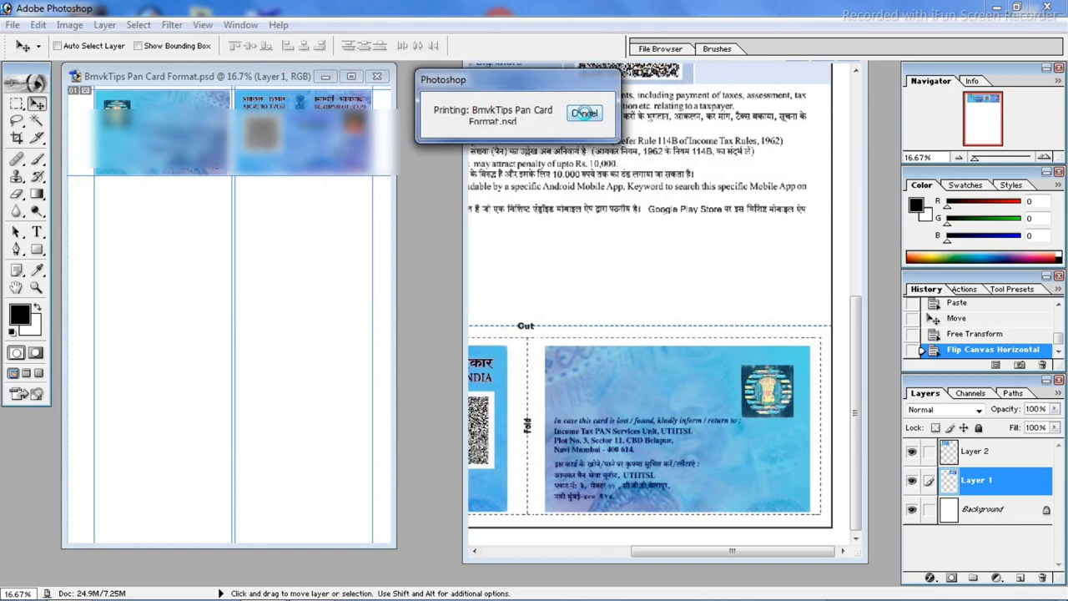